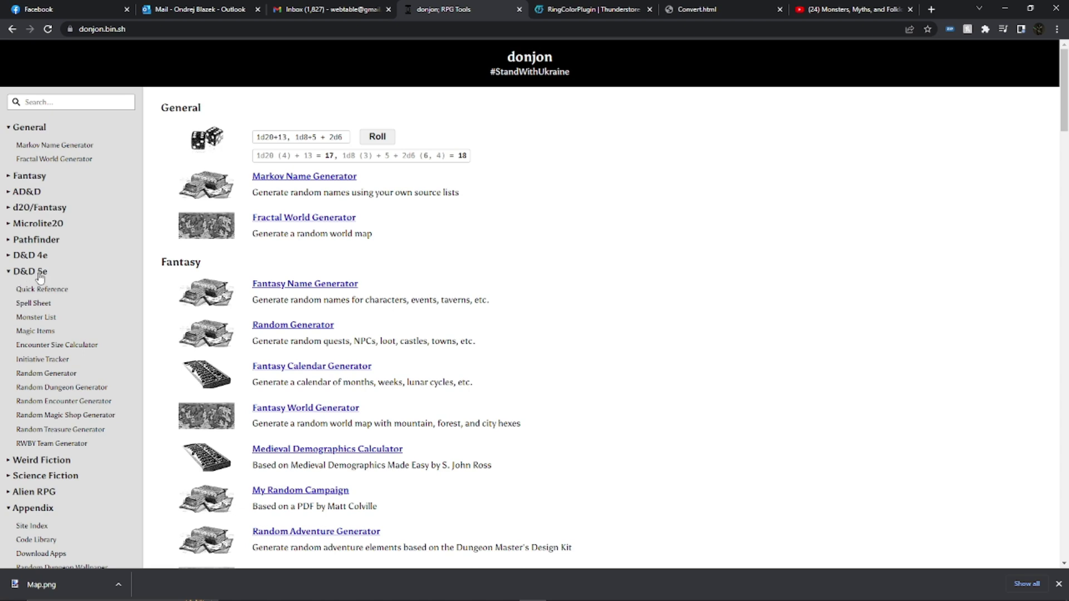
Open the D&D 5e Random Dungeon Generator and construct a dungeon with the suggested name and default settings
{"action": "left_click", "coordinate": [46, 393]}
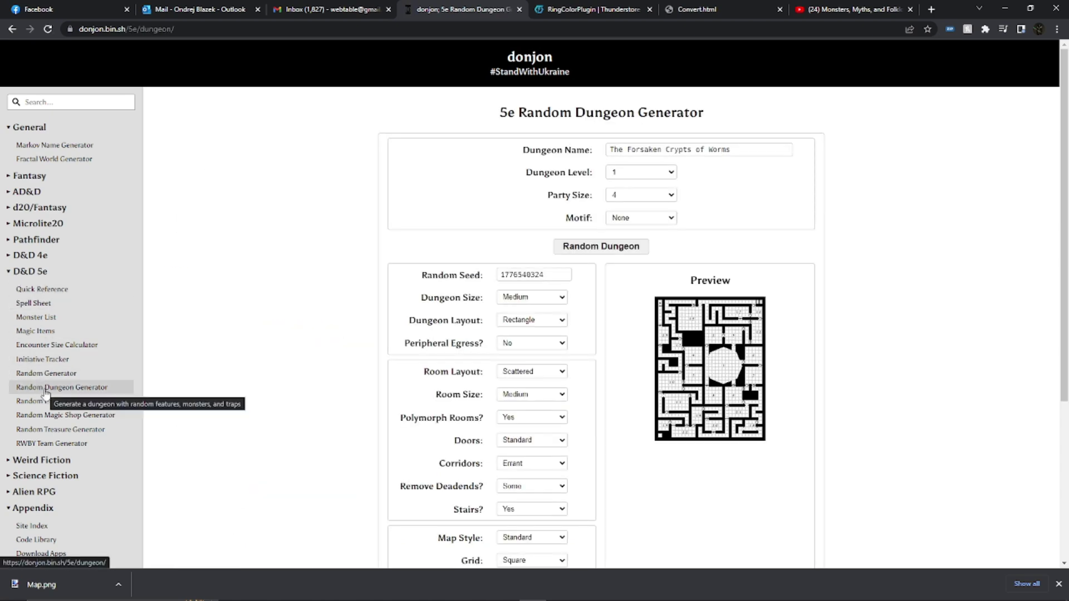
{"action": "scroll", "coordinate": [884, 318], "scroll_direction": "down", "scroll_amount": 1}
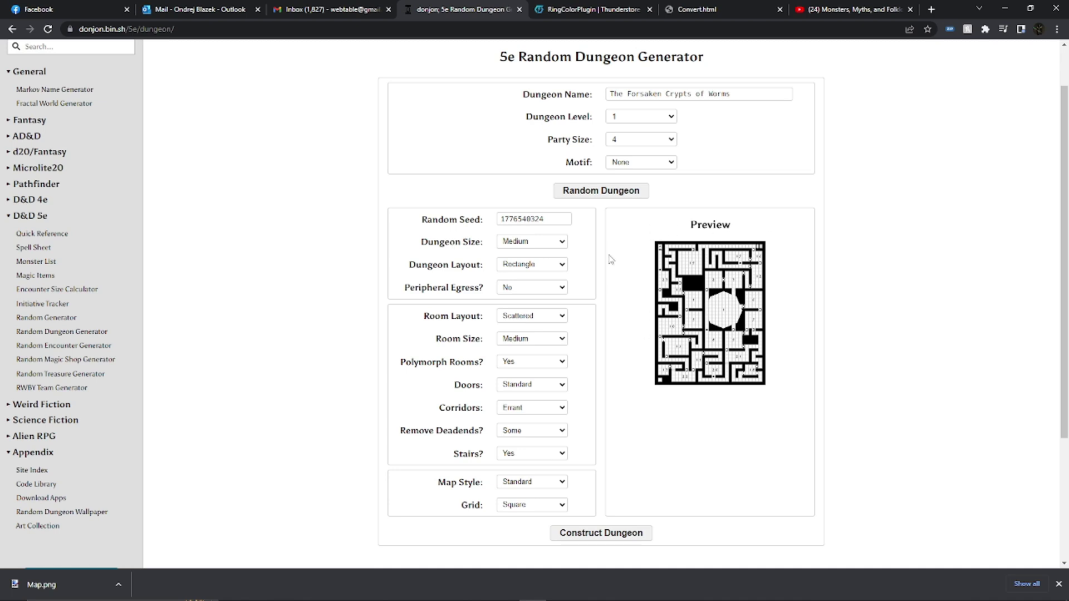
{"action": "scroll", "coordinate": [609, 442], "scroll_direction": "down", "scroll_amount": 1}
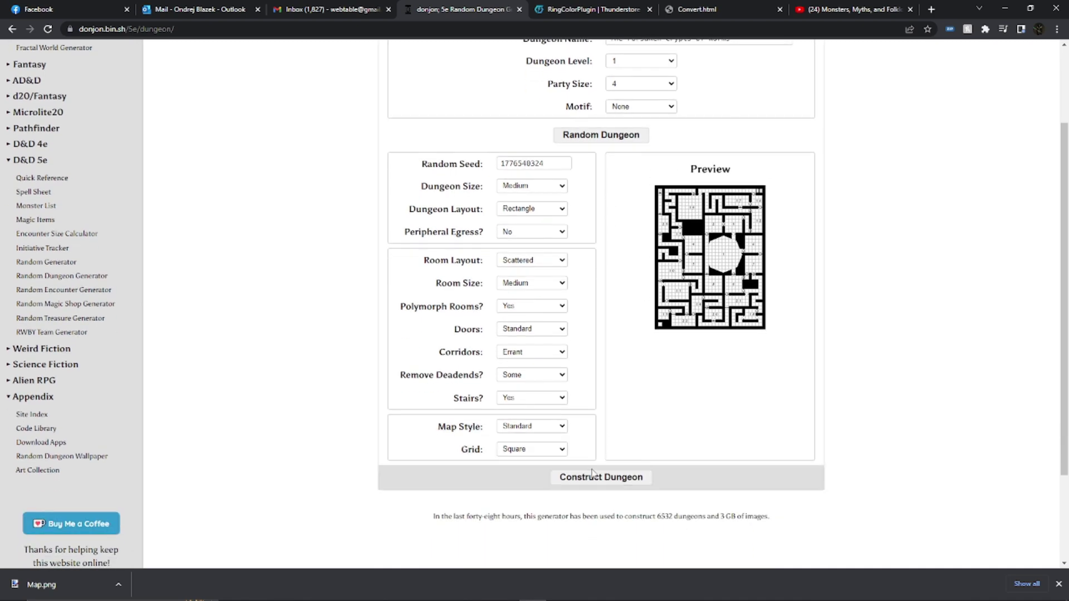
{"action": "left_click", "coordinate": [594, 476]}
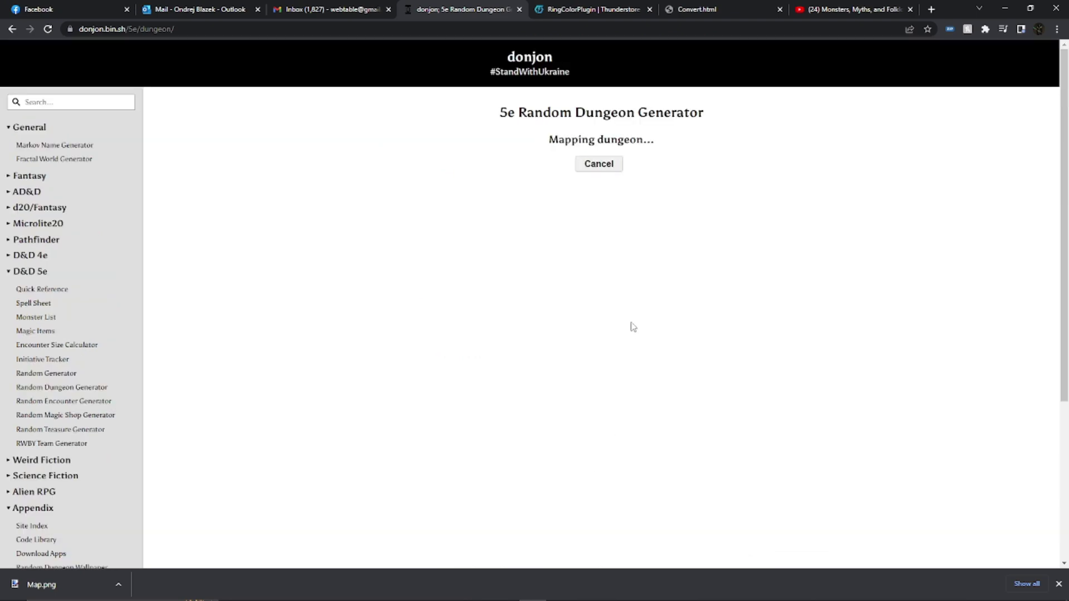
Read through the generated dungeon's description, examining the wandering monsters and the Room #1 doors, monster and treasure
{"action": "scroll", "coordinate": [540, 257], "scroll_direction": "down", "scroll_amount": 5}
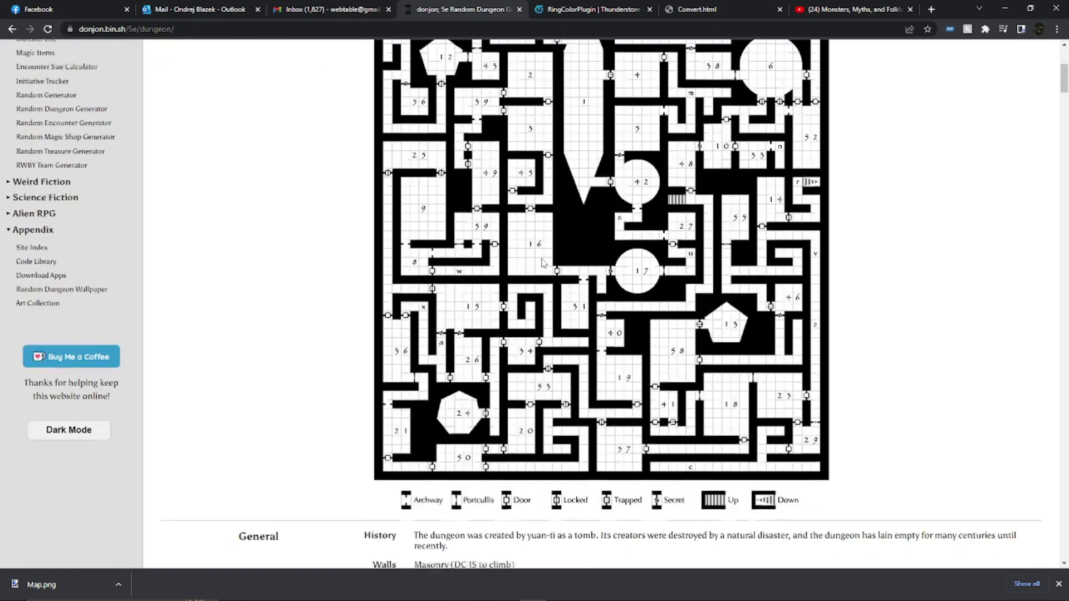
{"action": "scroll", "coordinate": [543, 263], "scroll_direction": "down", "scroll_amount": 10}
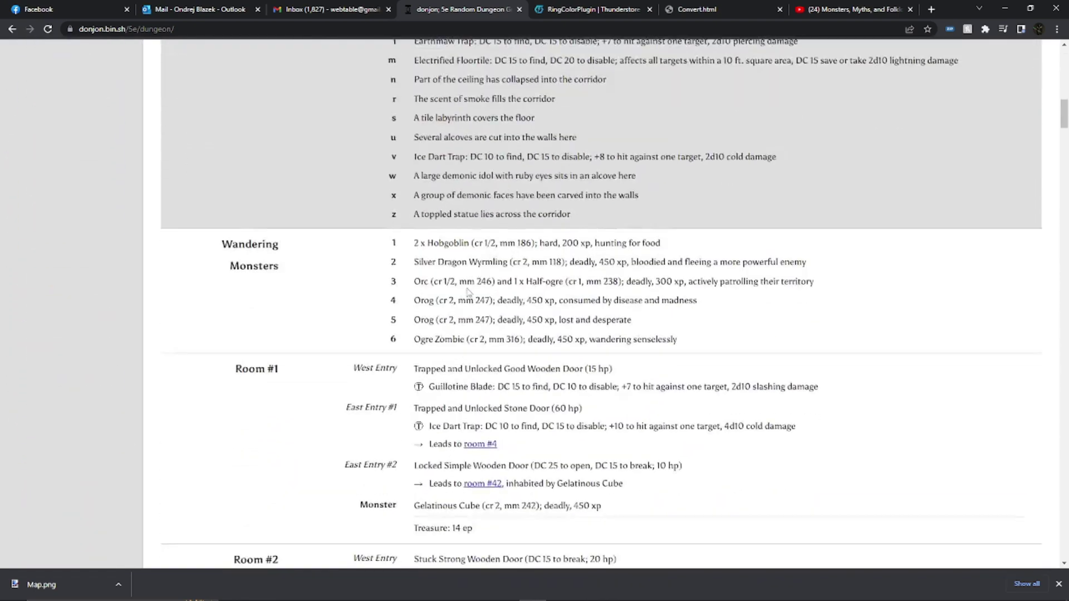
{"action": "scroll", "coordinate": [467, 292], "scroll_direction": "down", "scroll_amount": 2}
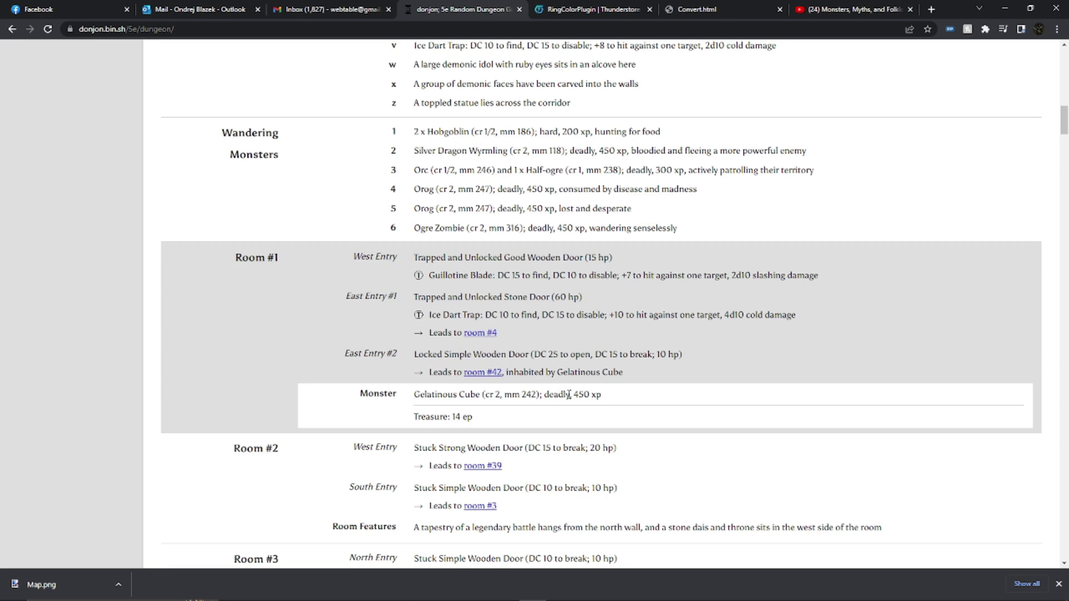
{"action": "scroll", "coordinate": [568, 395], "scroll_direction": "down", "scroll_amount": 2}
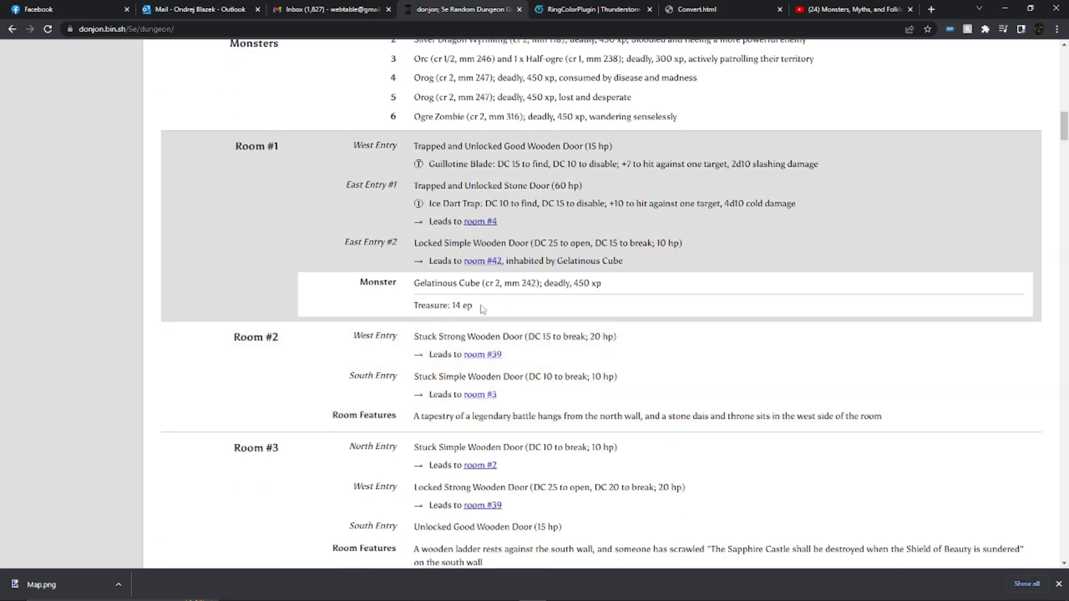
{"action": "scroll", "coordinate": [482, 309], "scroll_direction": "up", "scroll_amount": 5}
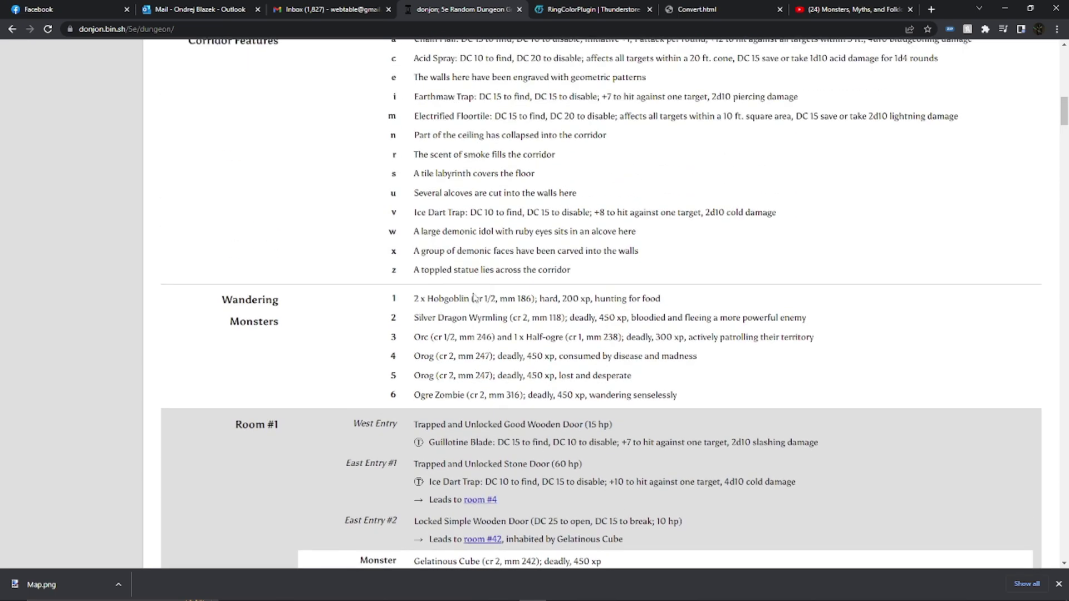
{"action": "scroll", "coordinate": [474, 299], "scroll_direction": "up", "scroll_amount": 9}
{"action": "scroll", "coordinate": [498, 320], "scroll_direction": "up", "scroll_amount": 2}
{"action": "scroll", "coordinate": [497, 320], "scroll_direction": "up", "scroll_amount": 2}
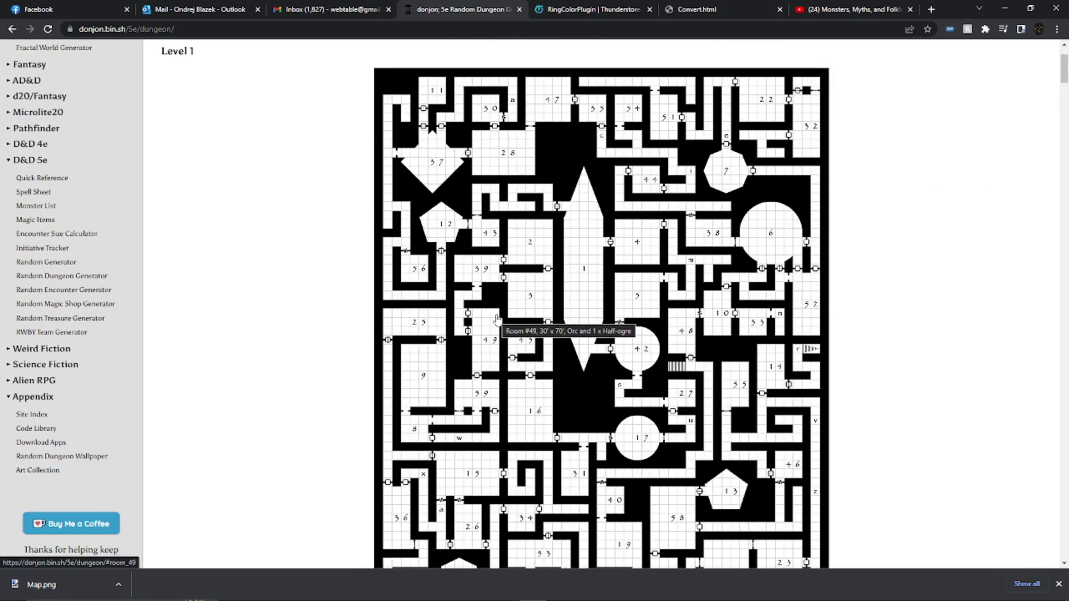
Examine the numbered rooms on the dungeon map and check the summary of room 1
{"action": "scroll", "coordinate": [497, 320], "scroll_direction": "up", "scroll_amount": 2}
{"action": "scroll", "coordinate": [541, 333], "scroll_direction": "down", "scroll_amount": 1}
{"action": "scroll", "coordinate": [540, 332], "scroll_direction": "down", "scroll_amount": 2}
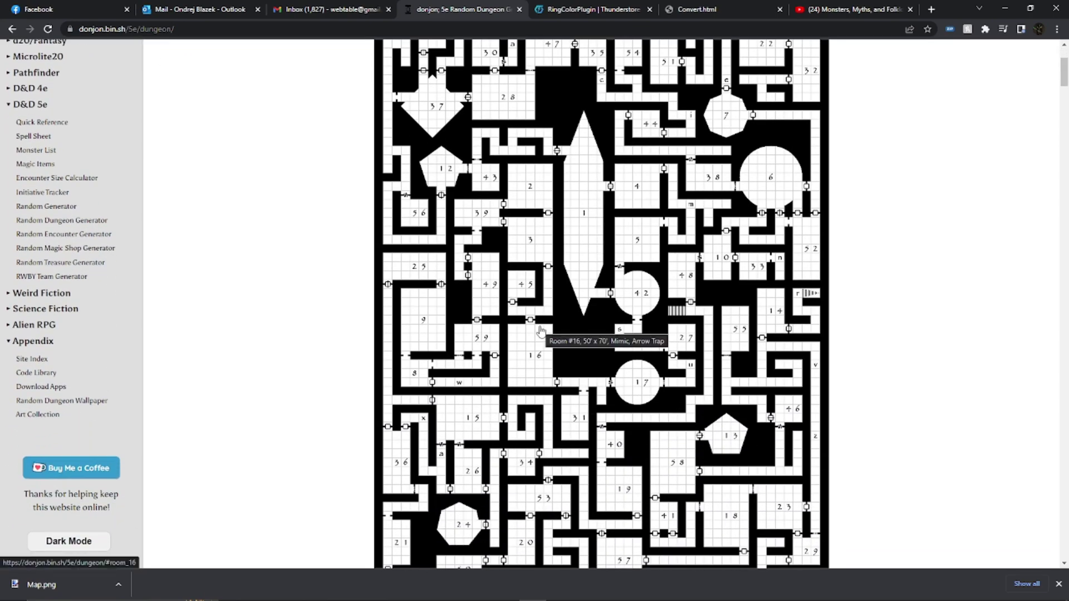
{"action": "scroll", "coordinate": [541, 332], "scroll_direction": "up", "scroll_amount": 2}
{"action": "scroll", "coordinate": [541, 332], "scroll_direction": "down", "scroll_amount": 1}
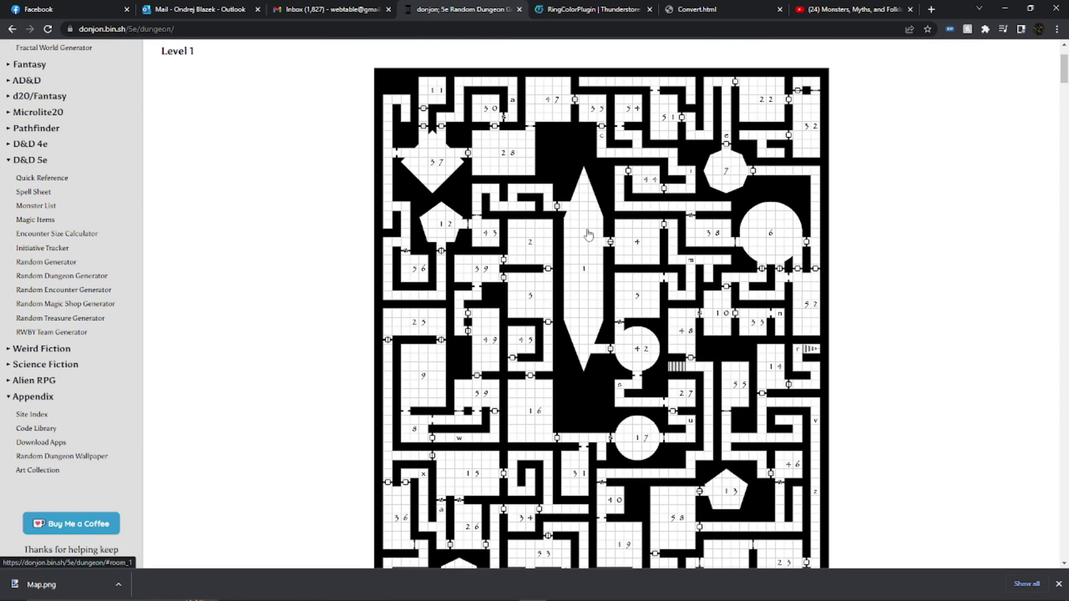
{"action": "mouse_move", "coordinate": [583, 236]}
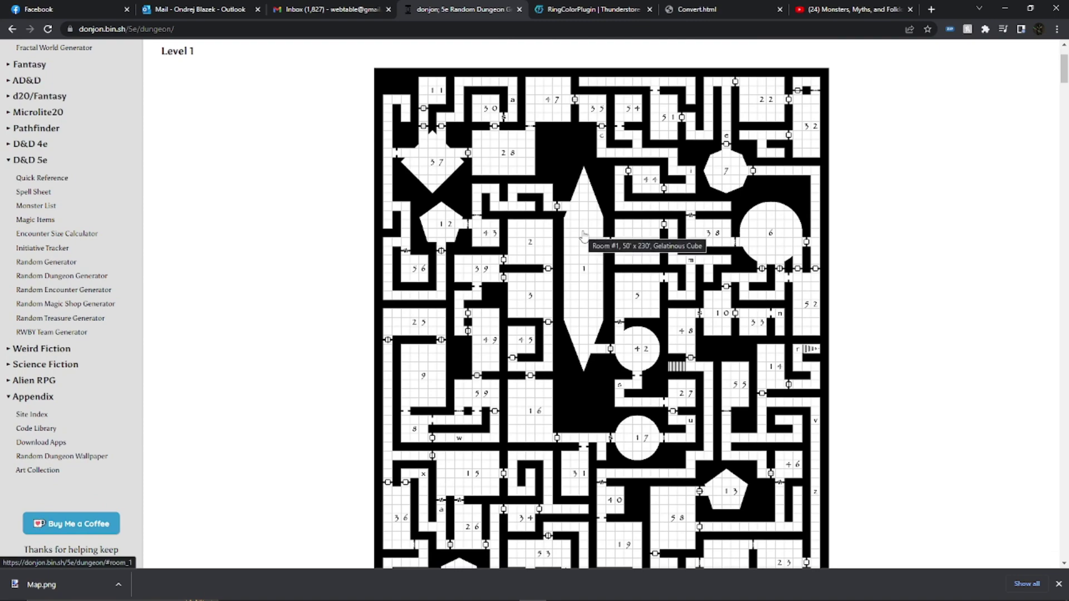
Examine the general details and lettered corridor features, and compare them with the full dungeon map
{"action": "scroll", "coordinate": [581, 341], "scroll_direction": "down", "scroll_amount": 8}
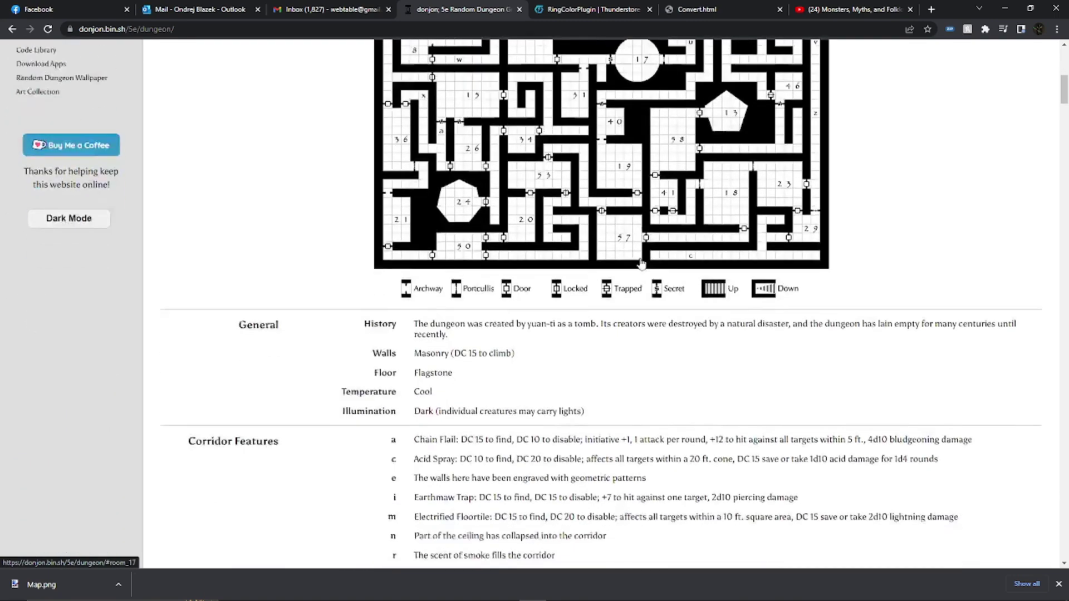
{"action": "scroll", "coordinate": [581, 340], "scroll_direction": "down", "scroll_amount": 2}
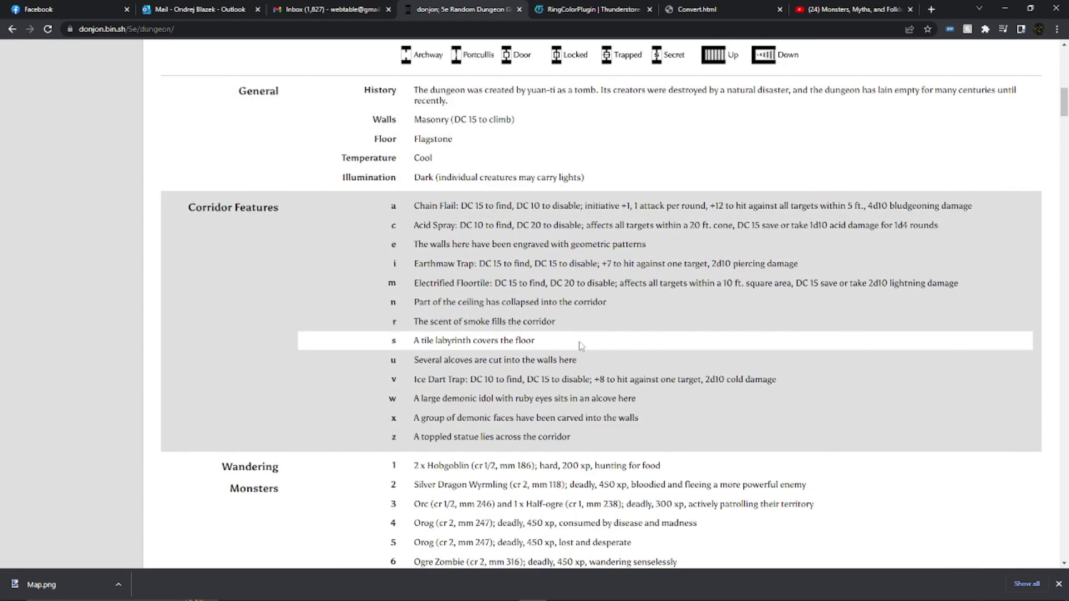
{"action": "scroll", "coordinate": [583, 338], "scroll_direction": "up", "scroll_amount": 4}
{"action": "scroll", "coordinate": [583, 334], "scroll_direction": "up", "scroll_amount": 5}
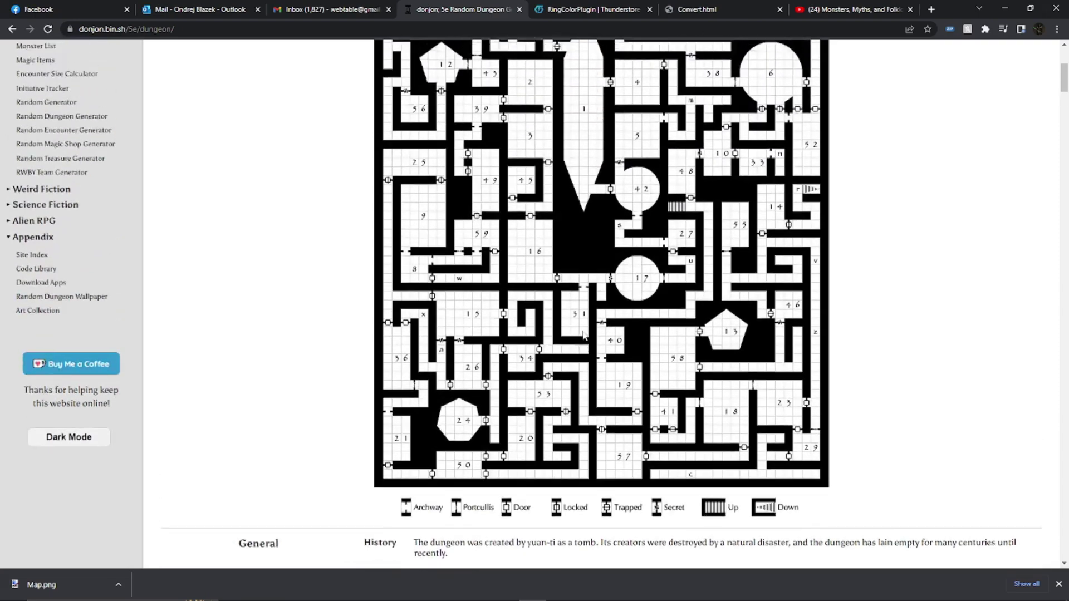
{"action": "scroll", "coordinate": [630, 270], "scroll_direction": "up", "scroll_amount": 2}
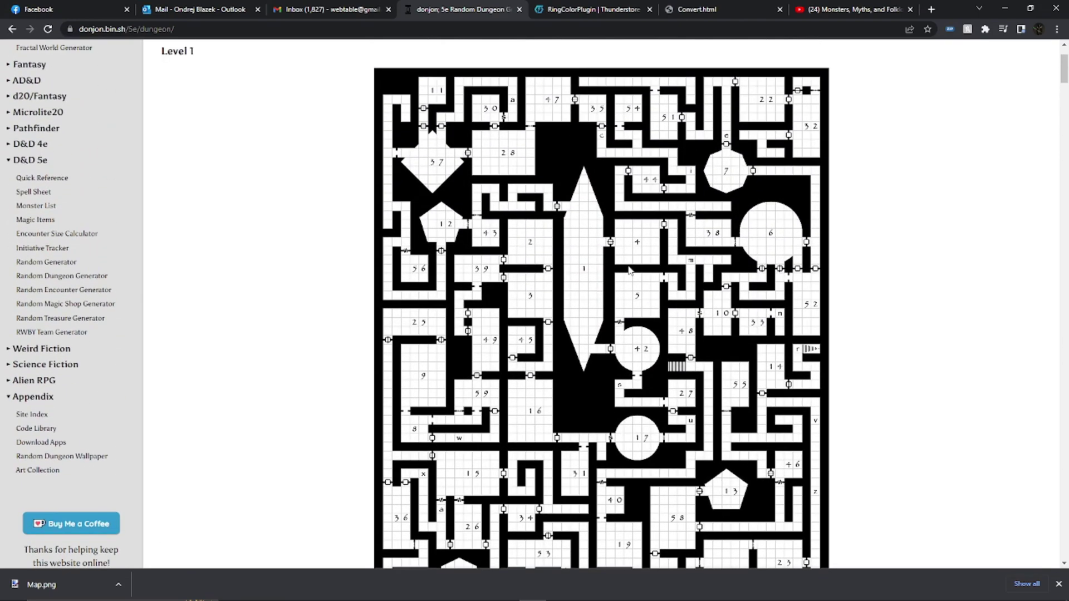
{"action": "scroll", "coordinate": [630, 270], "scroll_direction": "down", "scroll_amount": 1}
{"action": "scroll", "coordinate": [630, 270], "scroll_direction": "up", "scroll_amount": 2}
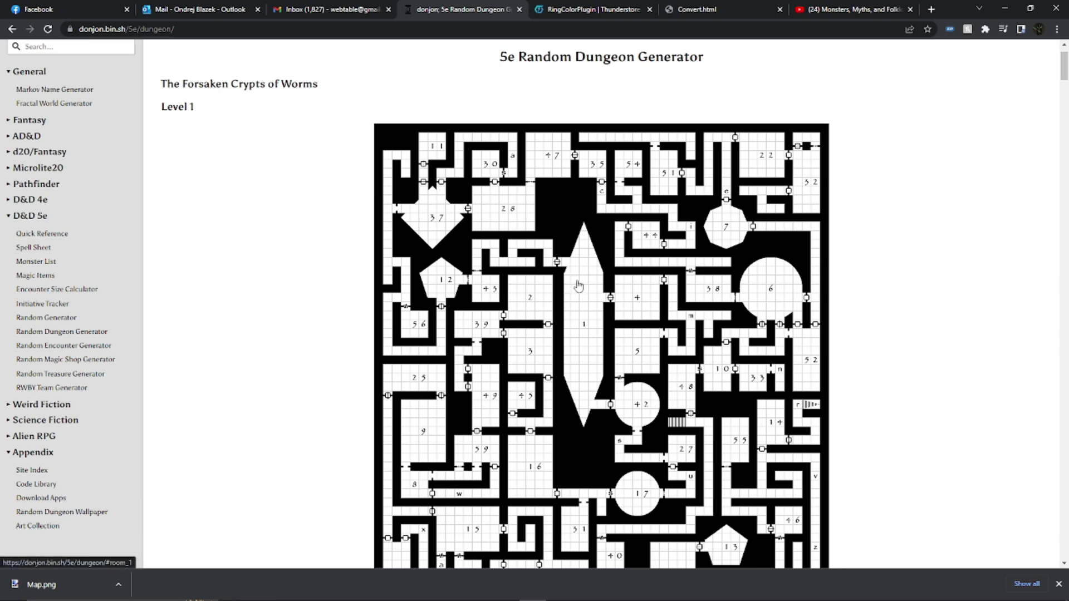
{"action": "scroll", "coordinate": [579, 285], "scroll_direction": "up", "scroll_amount": 1}
{"action": "scroll", "coordinate": [579, 285], "scroll_direction": "down", "scroll_amount": 2}
{"action": "scroll", "coordinate": [578, 285], "scroll_direction": "down", "scroll_amount": 2}
{"action": "scroll", "coordinate": [577, 279], "scroll_direction": "down", "scroll_amount": 2}
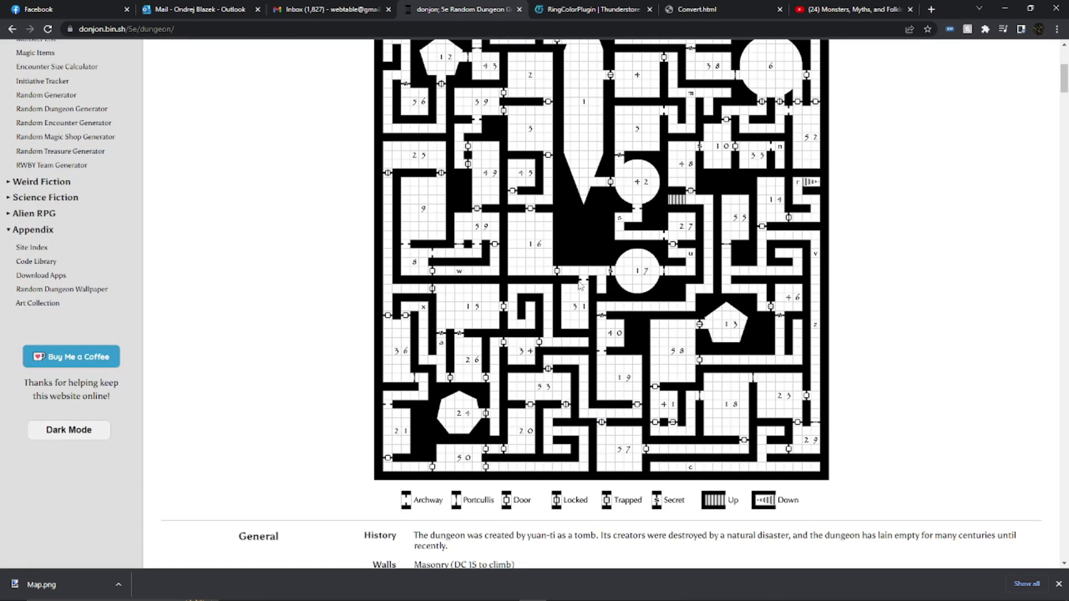
{"action": "scroll", "coordinate": [579, 283], "scroll_direction": "up", "scroll_amount": 4}
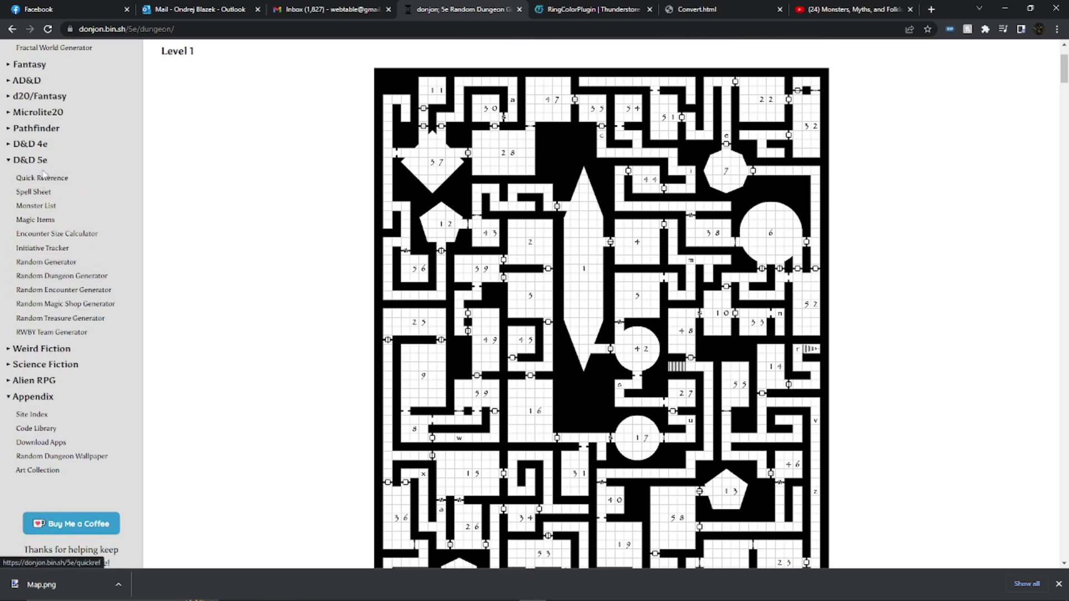
Reopen the 5e Random Dungeon Generator and set a custom dungeon size of 40 columns by 40 rows
{"action": "left_click", "coordinate": [51, 277]}
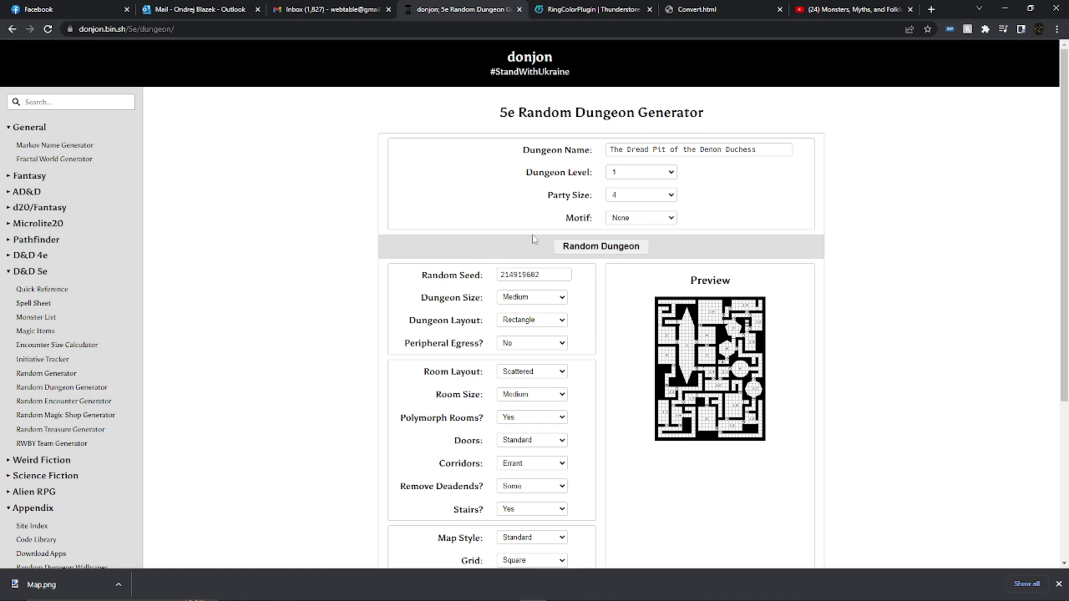
{"action": "left_click", "coordinate": [536, 299]}
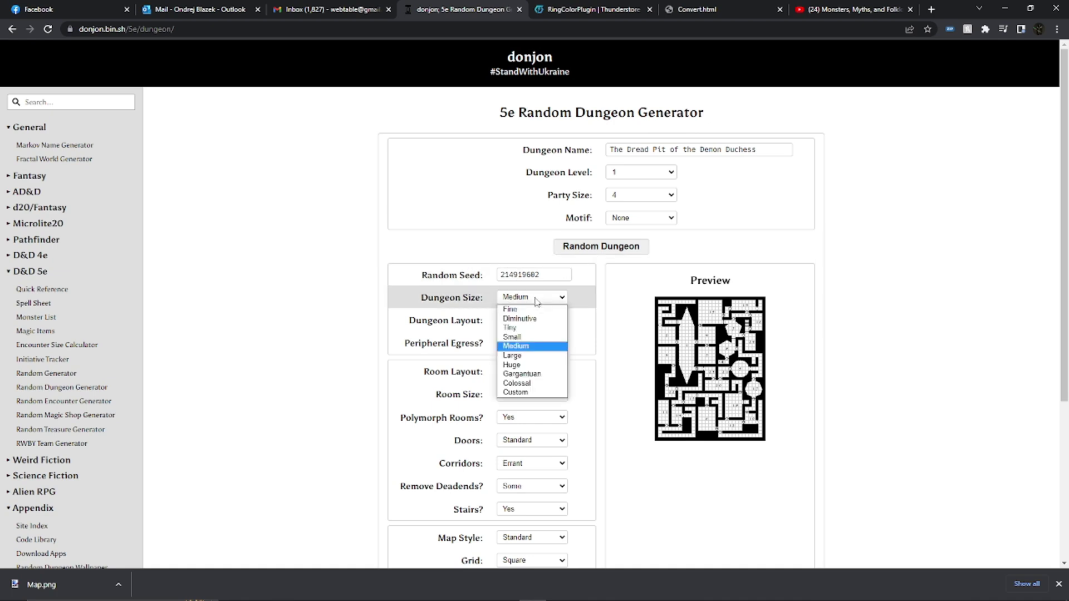
{"action": "left_click", "coordinate": [521, 393]}
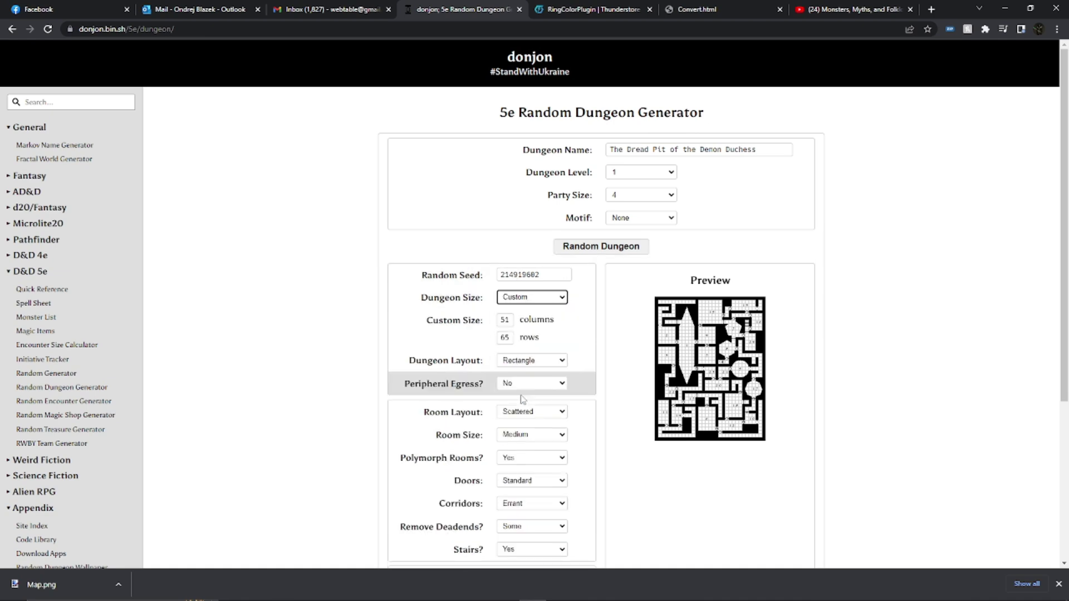
{"action": "left_click", "coordinate": [507, 320]}
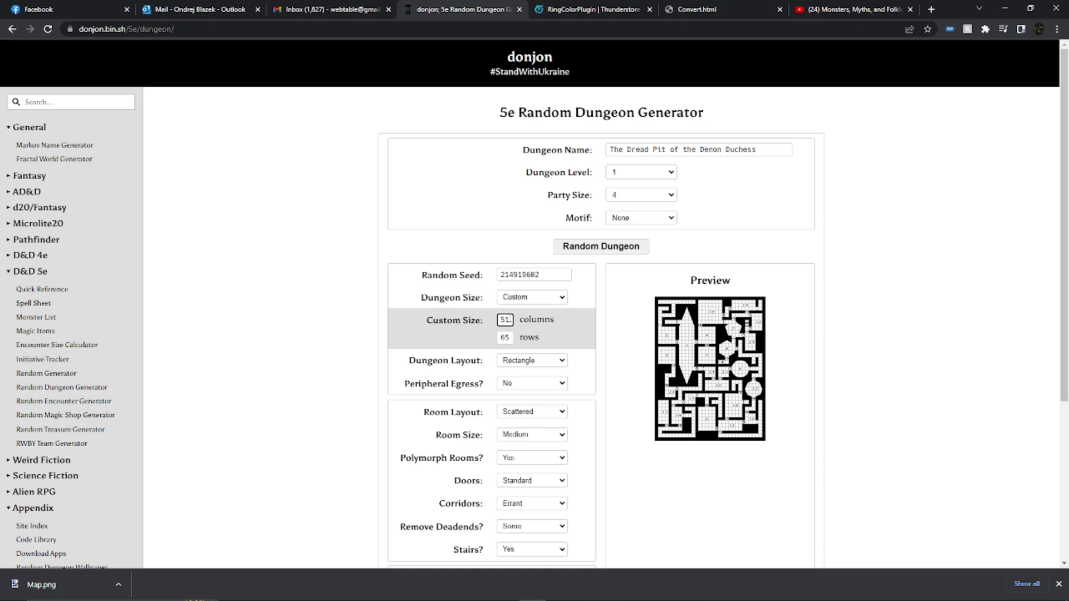
{"action": "double_click", "coordinate": [506, 320]}
{"action": "type", "text": "40"}
{"action": "key", "text": "Tab"}
{"action": "type", "text": "40"}
{"action": "left_click", "coordinate": [329, 310]}
Set both Polymorph Rooms and Stairs to No
{"action": "scroll", "coordinate": [561, 356], "scroll_direction": "down", "scroll_amount": 1}
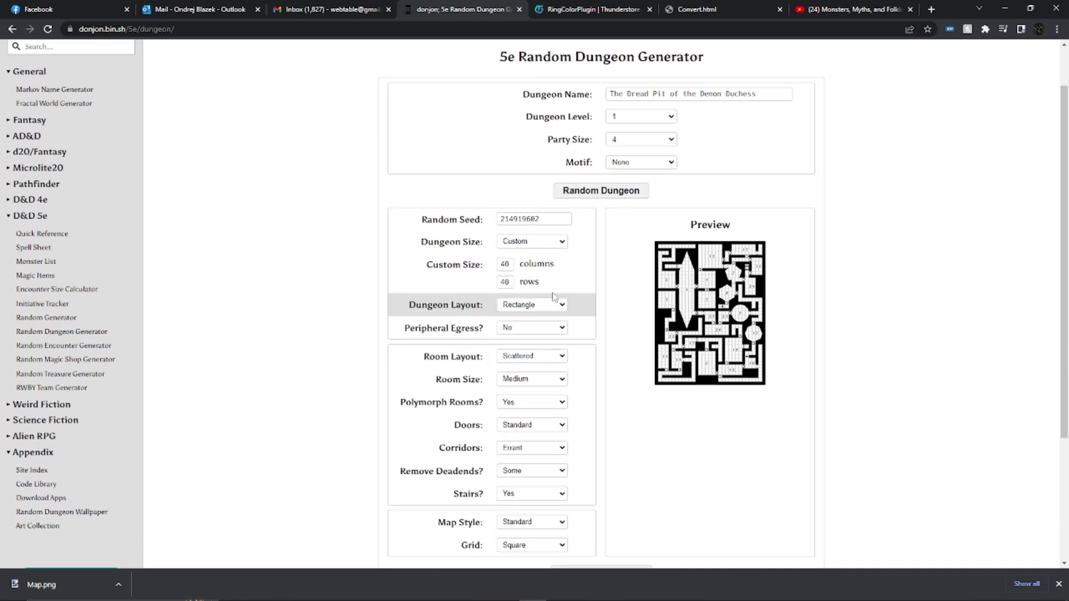
{"action": "scroll", "coordinate": [549, 289], "scroll_direction": "down", "scroll_amount": 1}
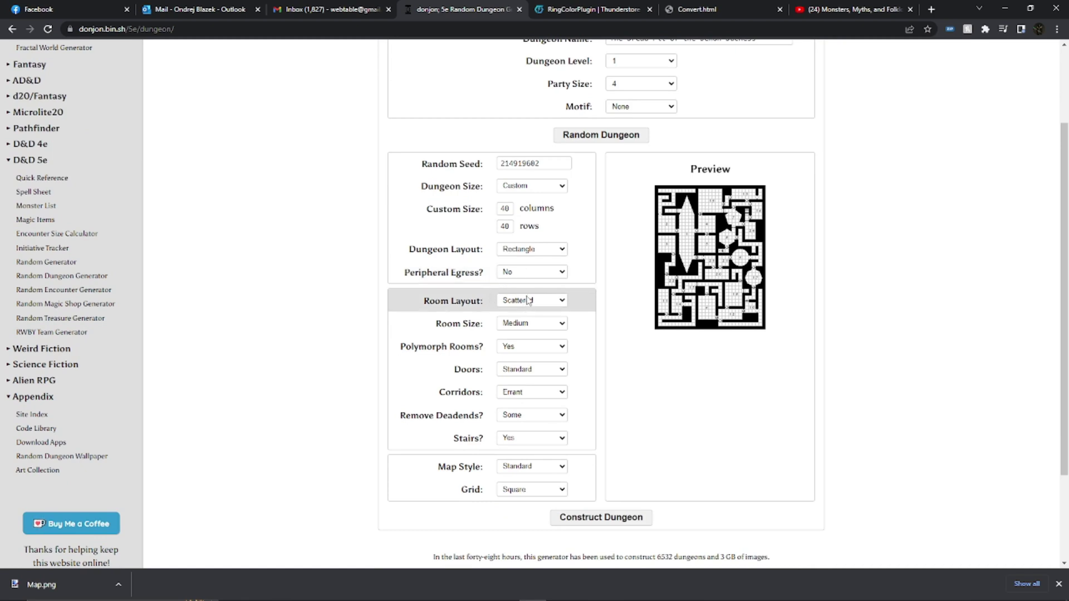
{"action": "left_click", "coordinate": [525, 350]}
{"action": "left_click", "coordinate": [518, 359]}
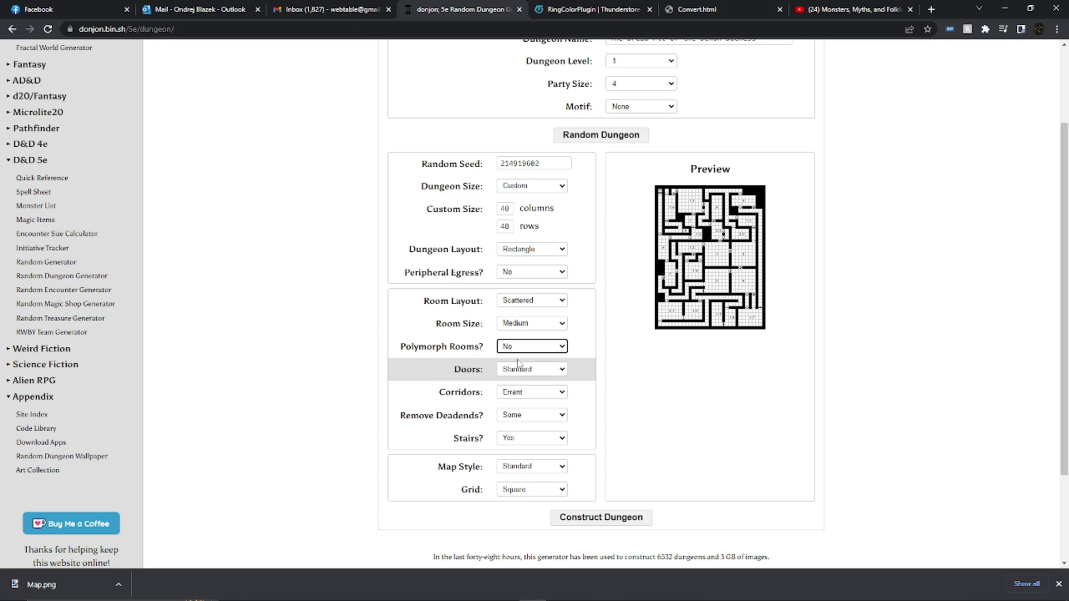
{"action": "left_click", "coordinate": [522, 437]}
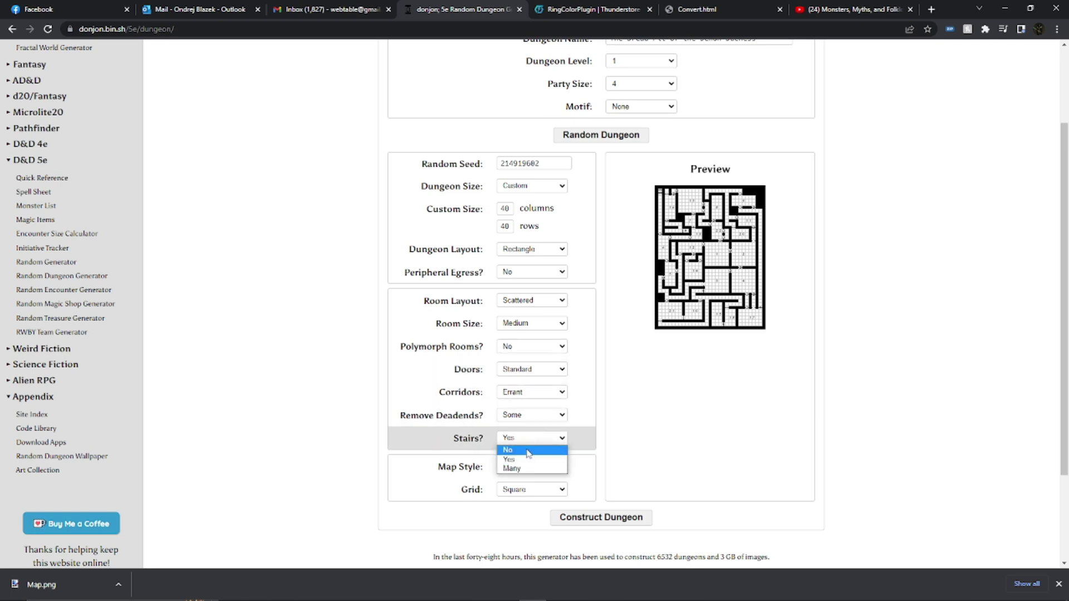
{"action": "left_click", "coordinate": [527, 452]}
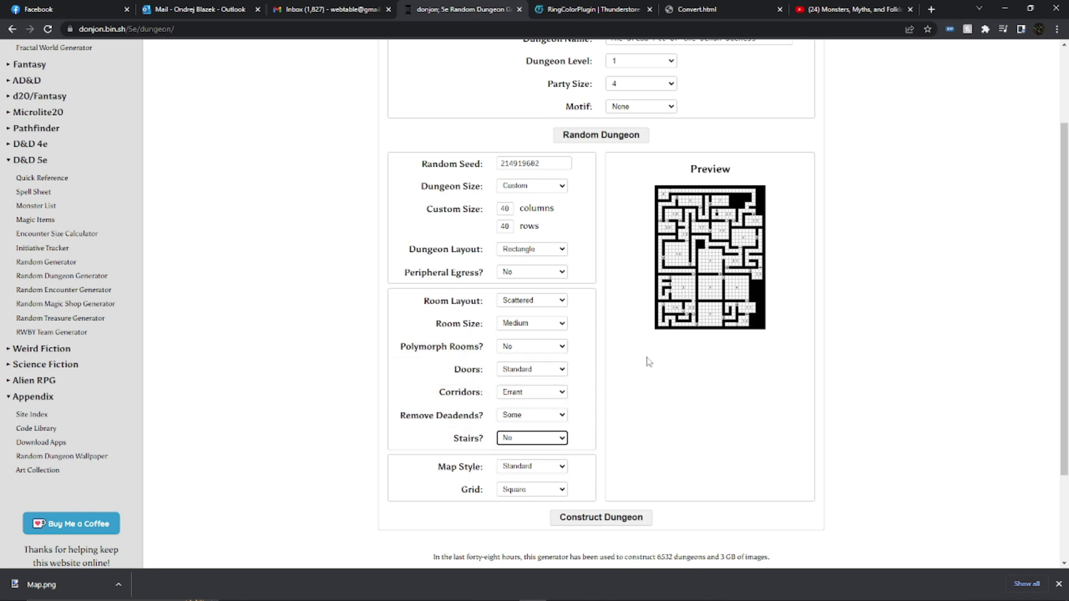
Construct the dungeon "The Dread Pit of the Demon Duchess" with the customised settings
{"action": "scroll", "coordinate": [646, 362], "scroll_direction": "up", "scroll_amount": 1}
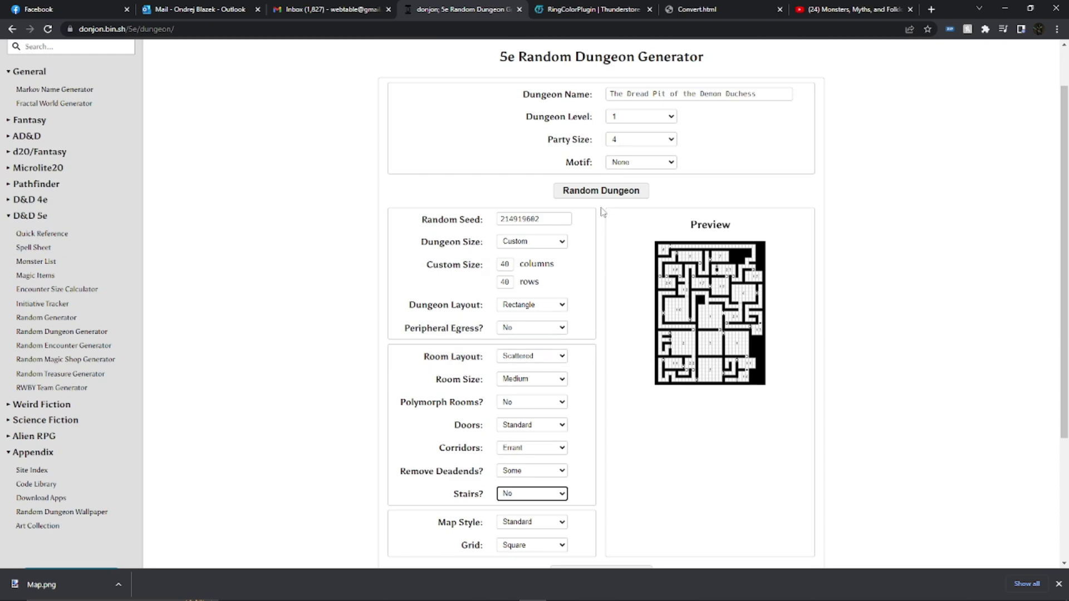
{"action": "scroll", "coordinate": [606, 413], "scroll_direction": "down", "scroll_amount": 3}
{"action": "left_click", "coordinate": [597, 407]}
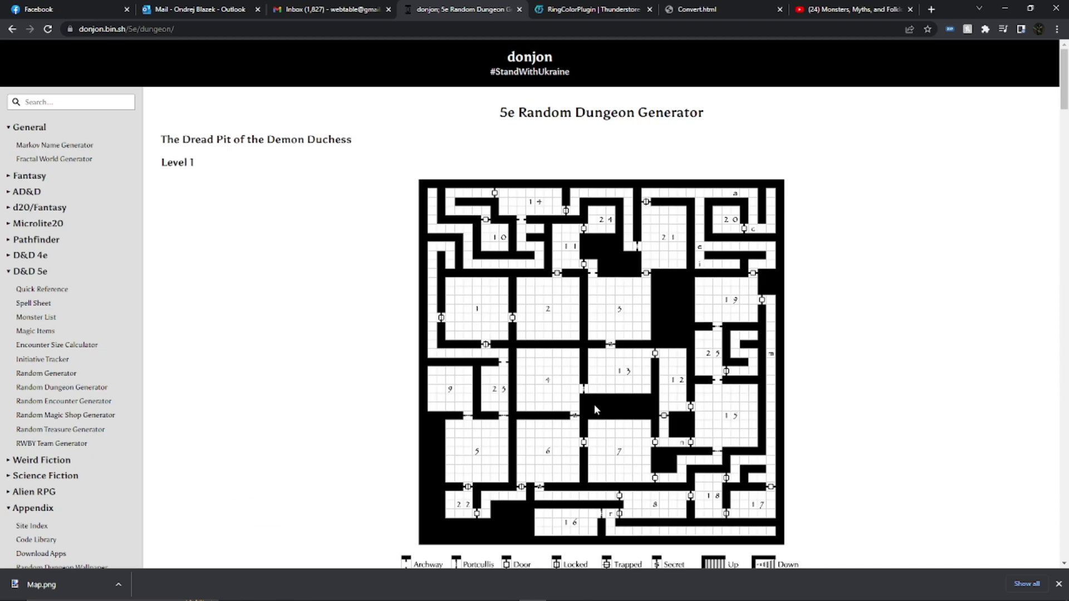
Review the new dungeon's map, general details, corridor features, wandering monsters and the entries for the first few rooms
{"action": "scroll", "coordinate": [604, 246], "scroll_direction": "down", "scroll_amount": 1}
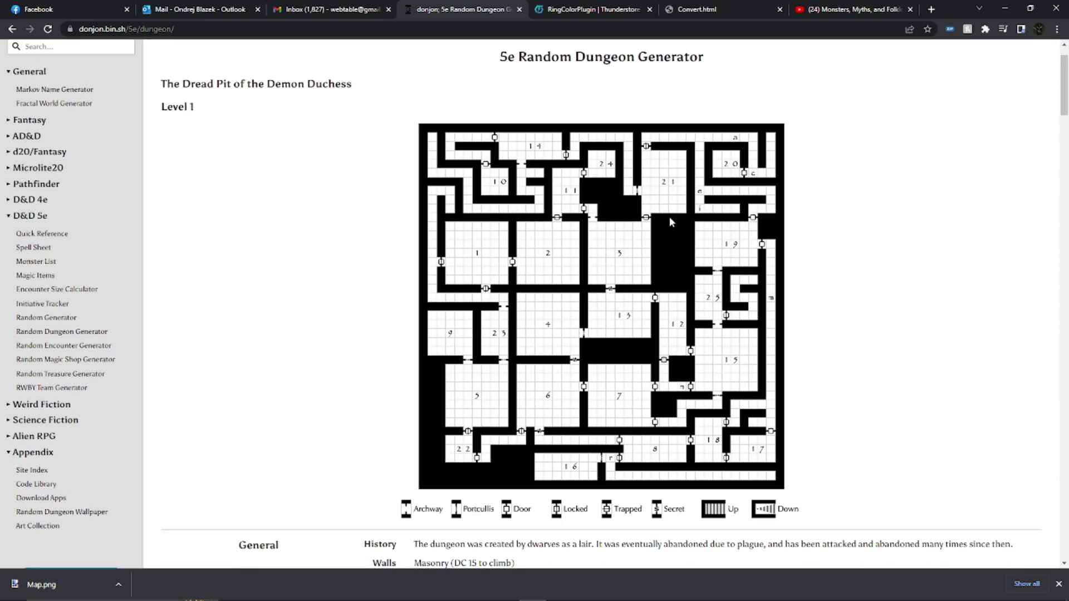
{"action": "scroll", "coordinate": [670, 220], "scroll_direction": "down", "scroll_amount": 2}
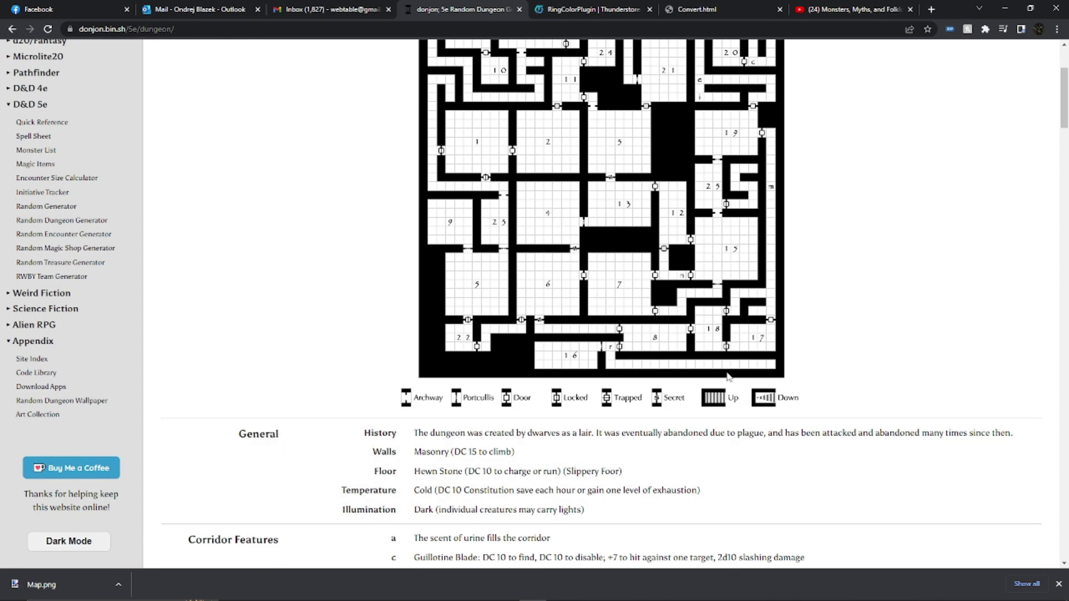
{"action": "scroll", "coordinate": [602, 395], "scroll_direction": "down", "scroll_amount": 1}
{"action": "scroll", "coordinate": [601, 395], "scroll_direction": "down", "scroll_amount": 8}
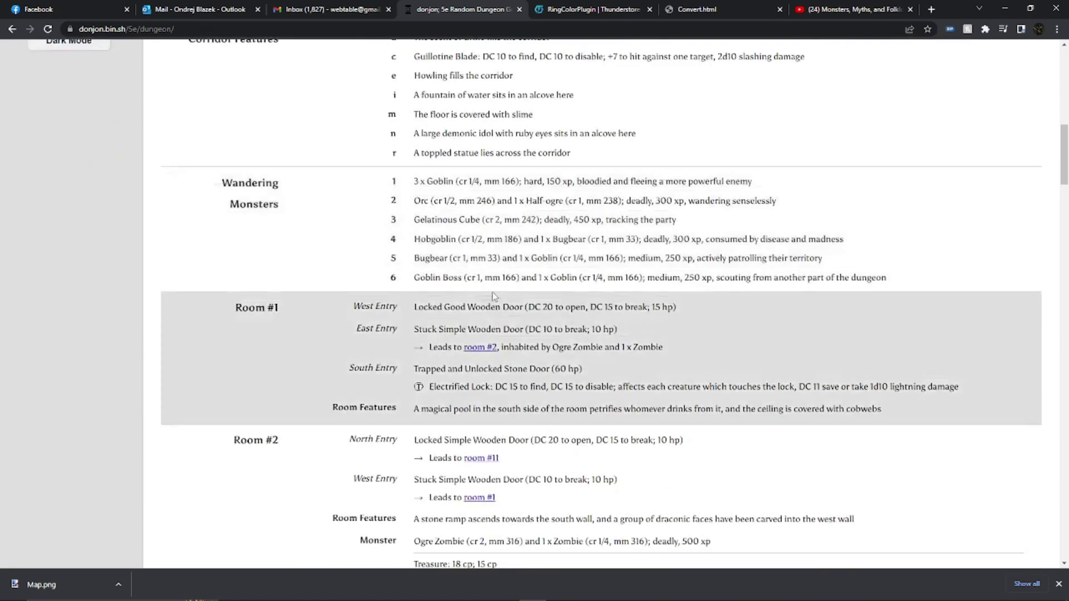
{"action": "scroll", "coordinate": [492, 292], "scroll_direction": "down", "scroll_amount": 6}
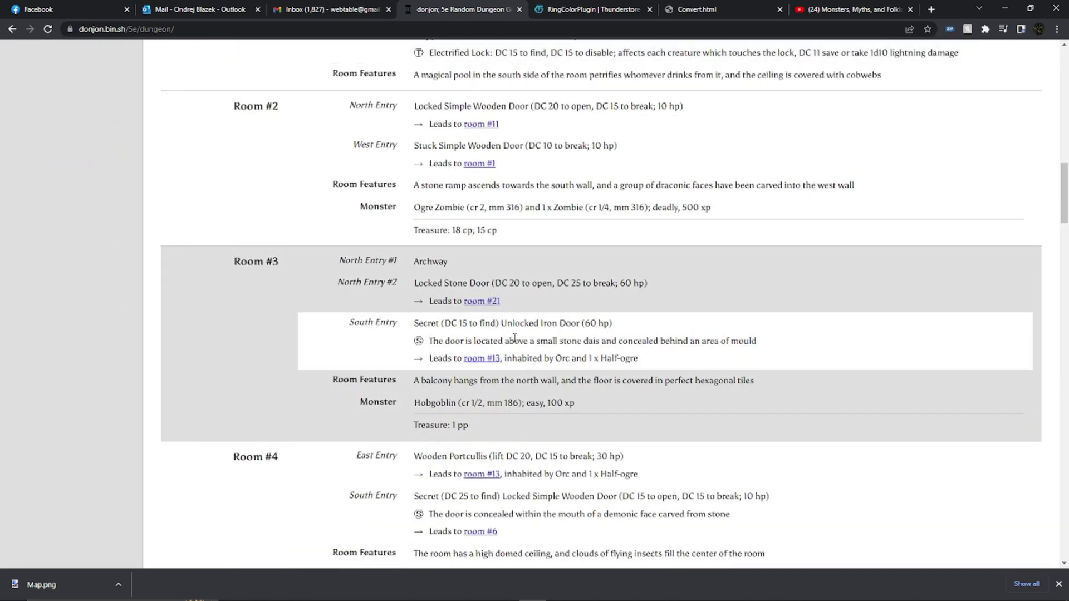
Save the Level 1 dungeon map image as G:\map.png, overwriting the existing file, and dismiss the downloads bar
{"action": "scroll", "coordinate": [515, 336], "scroll_direction": "up", "scroll_amount": 7}
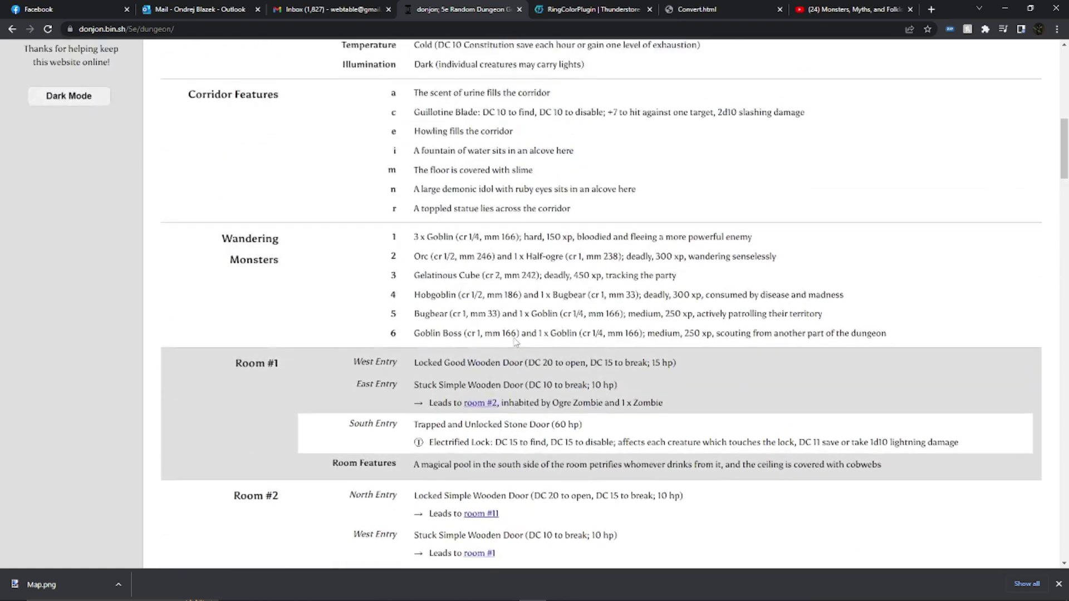
{"action": "scroll", "coordinate": [515, 340], "scroll_direction": "up", "scroll_amount": 9}
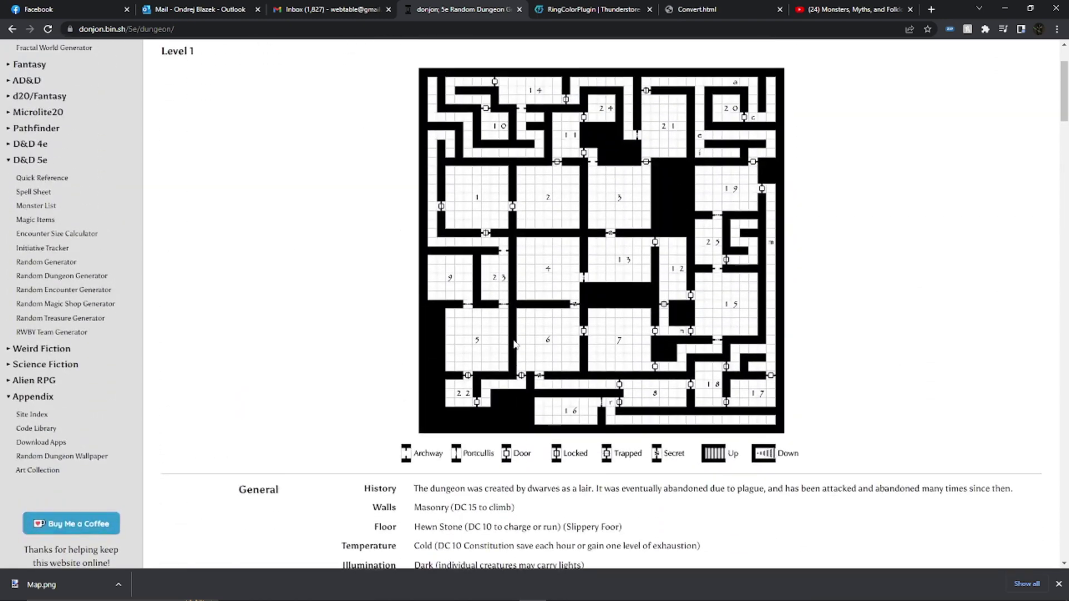
{"action": "scroll", "coordinate": [516, 344], "scroll_direction": "up", "scroll_amount": 1}
{"action": "scroll", "coordinate": [518, 342], "scroll_direction": "down", "scroll_amount": 1}
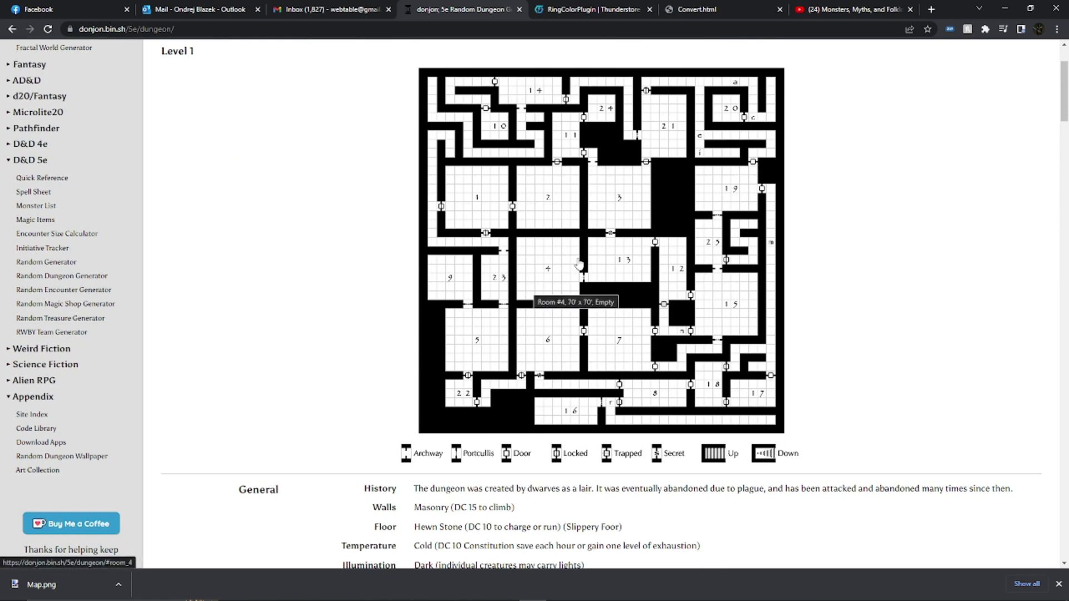
{"action": "right_click", "coordinate": [598, 245]}
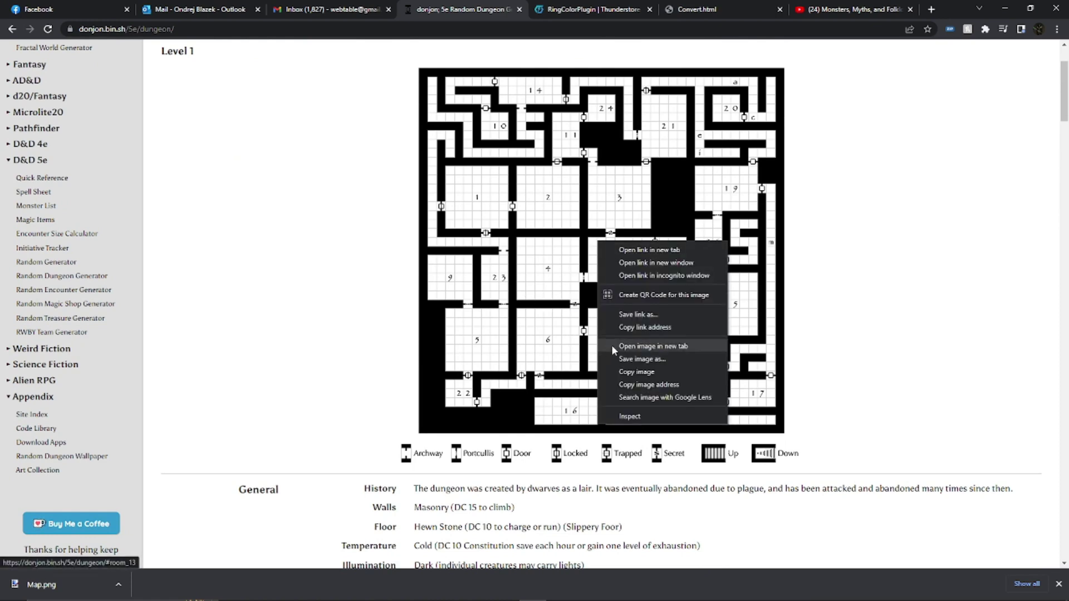
{"action": "left_click", "coordinate": [653, 359]}
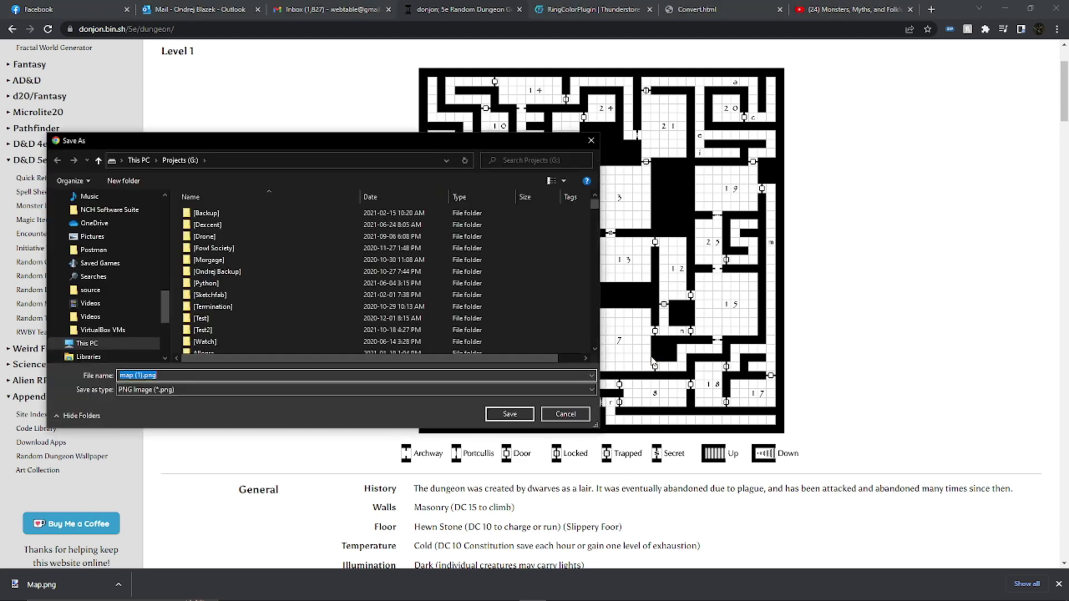
{"action": "key", "text": "Home"}
{"action": "type", "text": "Gi"}
{"action": "type", "text": "\\"}
{"action": "key", "text": "Right"}
{"action": "key", "text": "Right"}
{"action": "key", "text": "Right"}
{"action": "key", "text": "Right"}
{"action": "key", "text": "shift+Right"}
{"action": "key", "text": "shift+Right"}
{"action": "key", "text": "shift+Right"}
{"action": "key", "text": "BackSpace"}
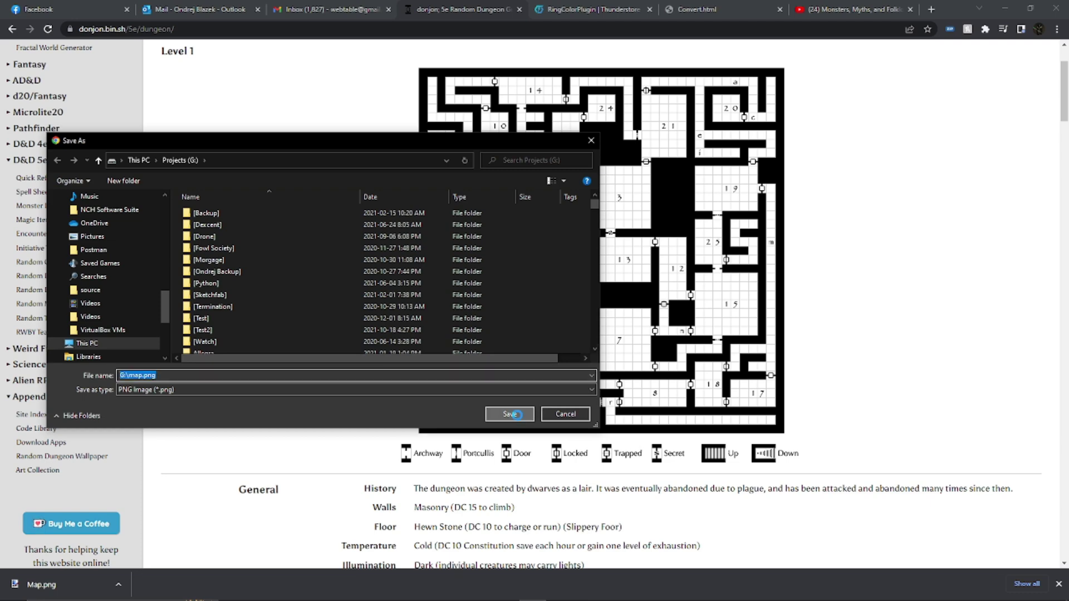
{"action": "left_click", "coordinate": [518, 418]}
{"action": "left_click", "coordinate": [566, 310]}
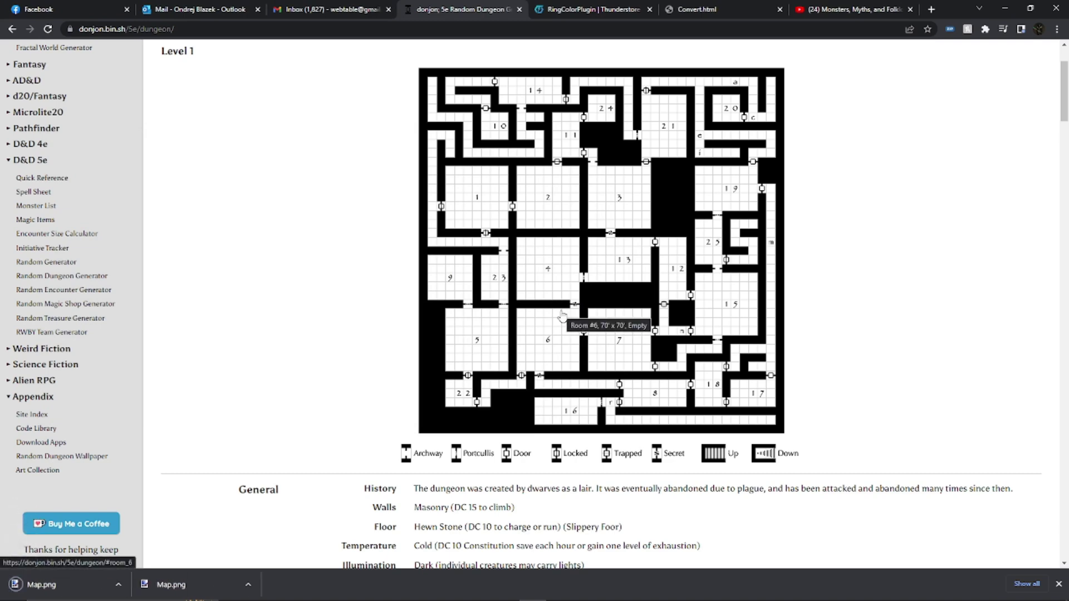
{"action": "left_click", "coordinate": [1059, 584]}
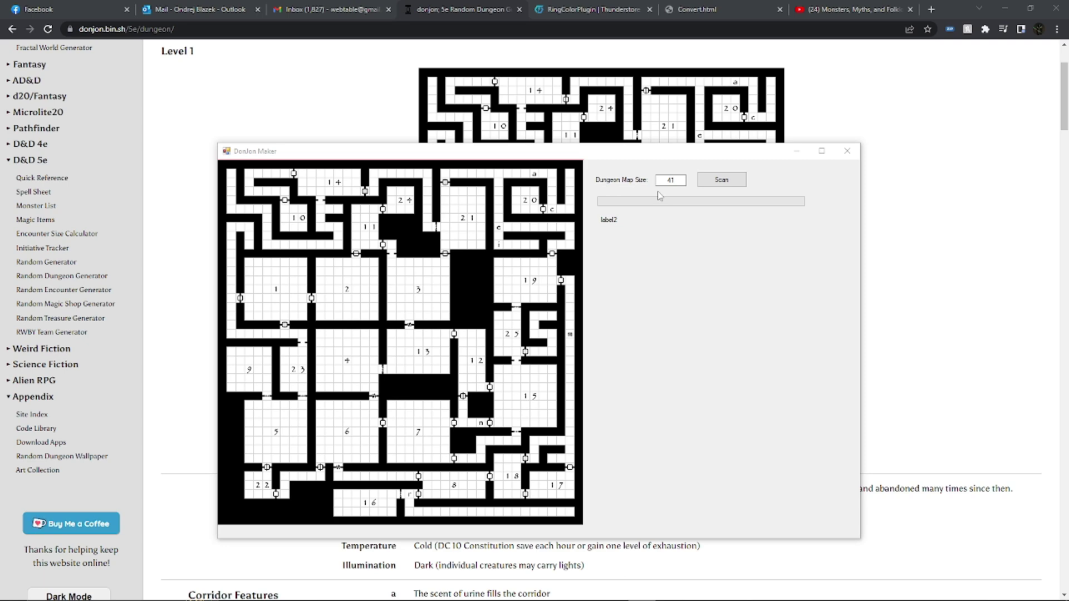
Scan the saved dungeon map in DonJon Maker with a Dungeon Map Size of 41, and close the tool
{"action": "left_click", "coordinate": [673, 180]}
{"action": "left_click", "coordinate": [675, 180]}
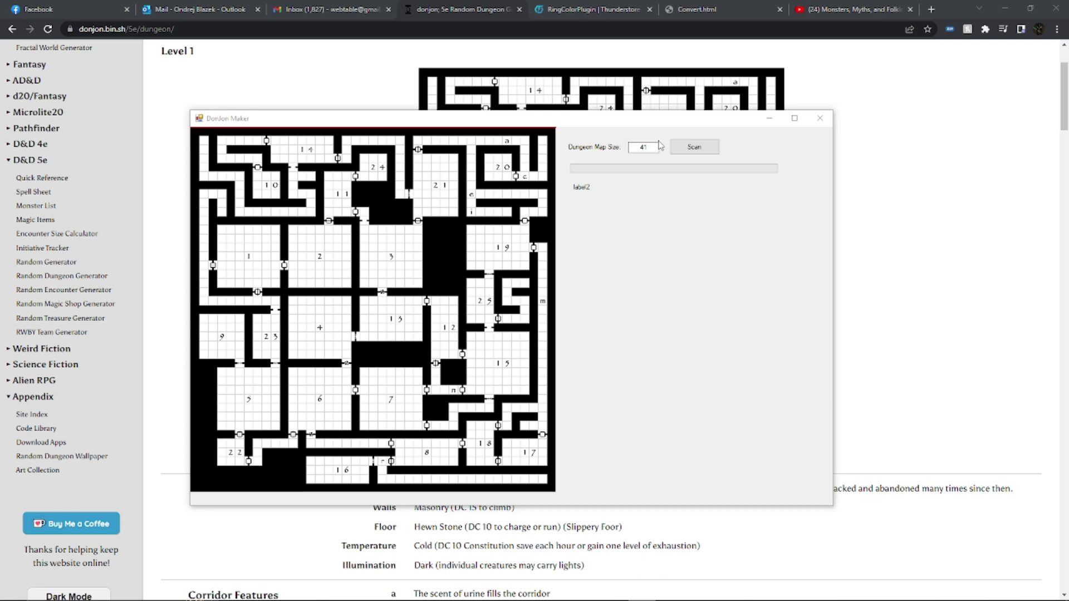
{"action": "left_click", "coordinate": [695, 147]}
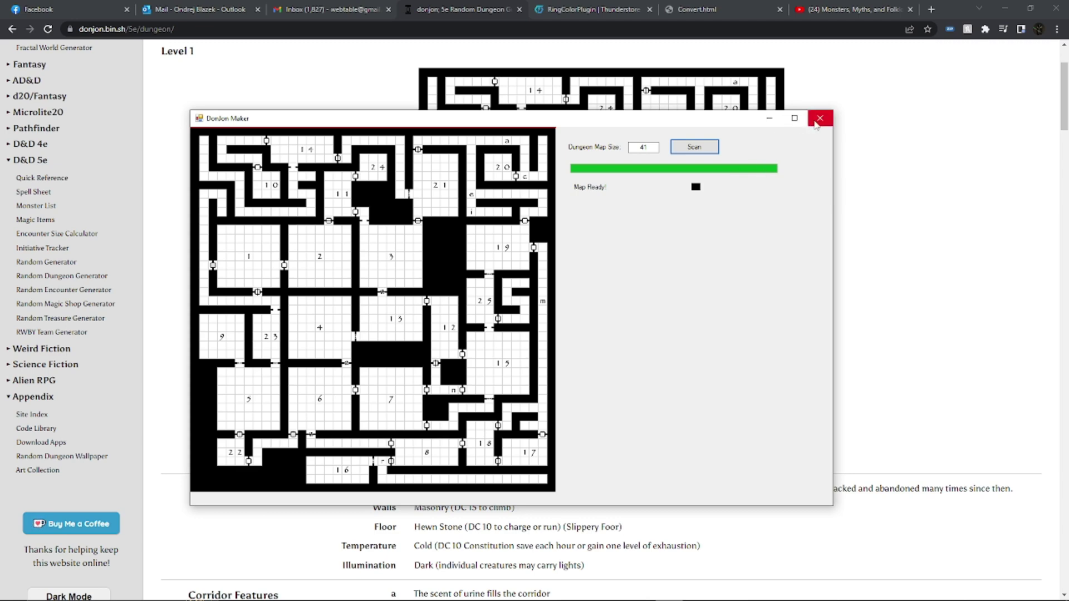
{"action": "left_click", "coordinate": [820, 119]}
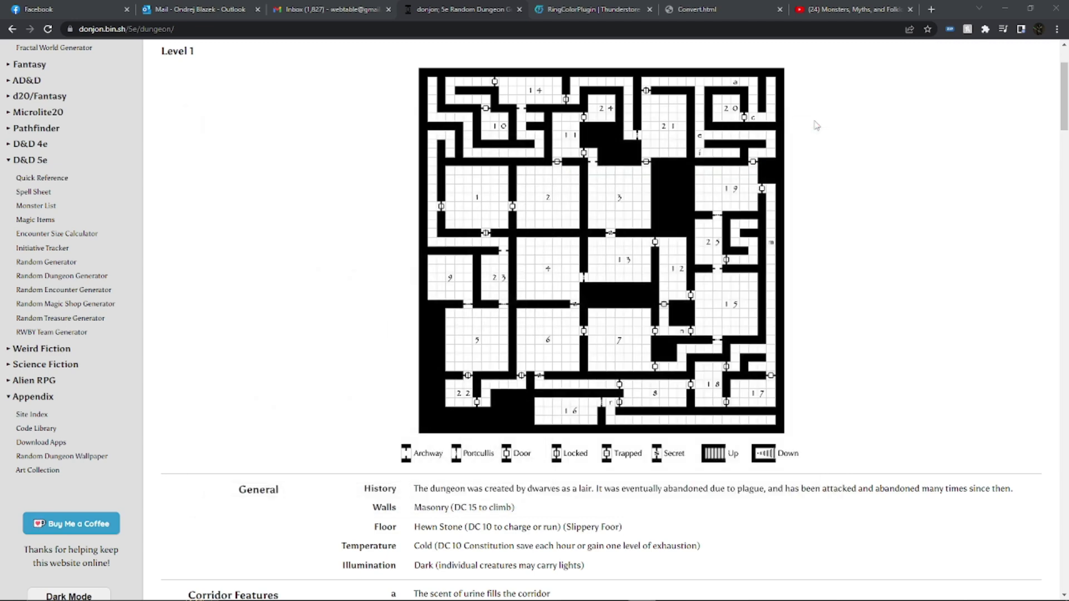
Switch to Convert.html, reload the scanned text map, convert it to an encoded string and select that string
{"action": "left_click", "coordinate": [730, 11]}
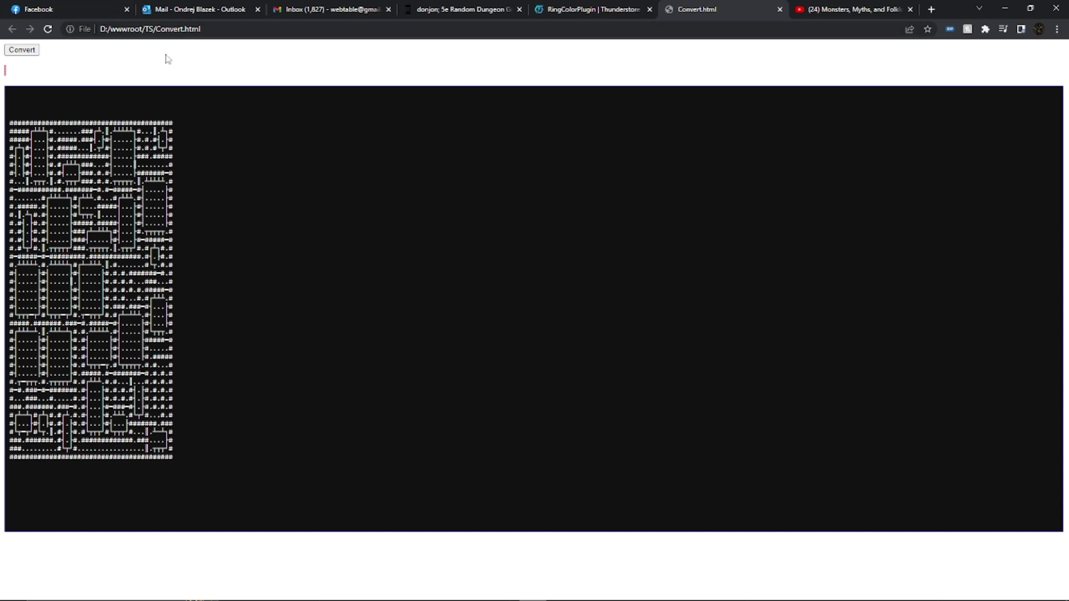
{"action": "left_click", "coordinate": [49, 31]}
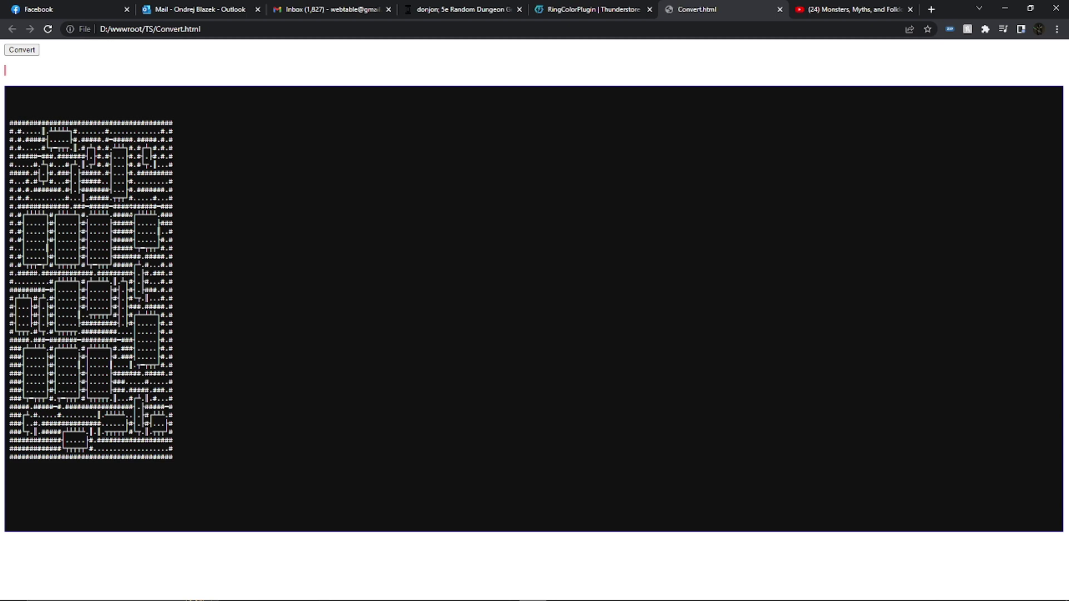
{"action": "left_click", "coordinate": [31, 51]}
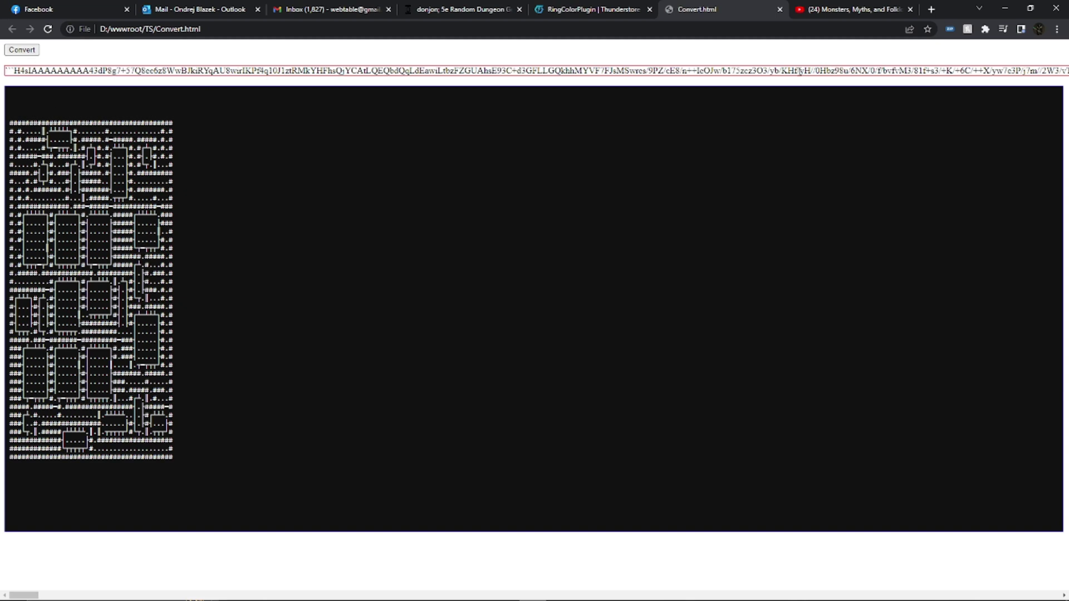
{"action": "left_click_drag", "start_coordinate": [6, 71], "coordinate": [38, 71]}
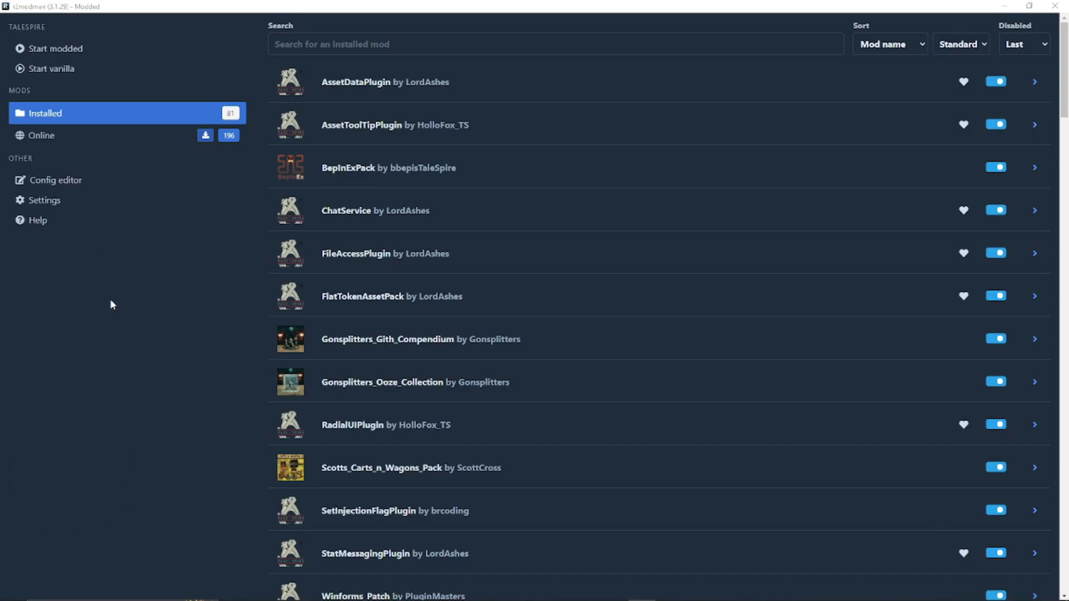
Launch modded TaleSpire from r2modman, dismiss the launch message and begin from the title screen
{"action": "left_click", "coordinate": [80, 52]}
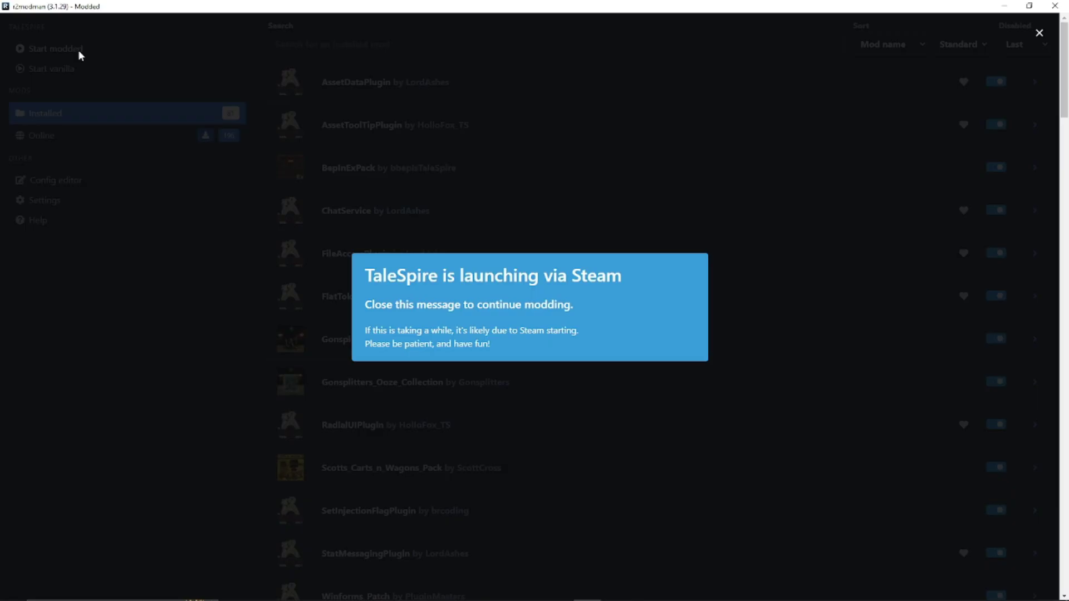
{"action": "left_click", "coordinate": [1039, 33]}
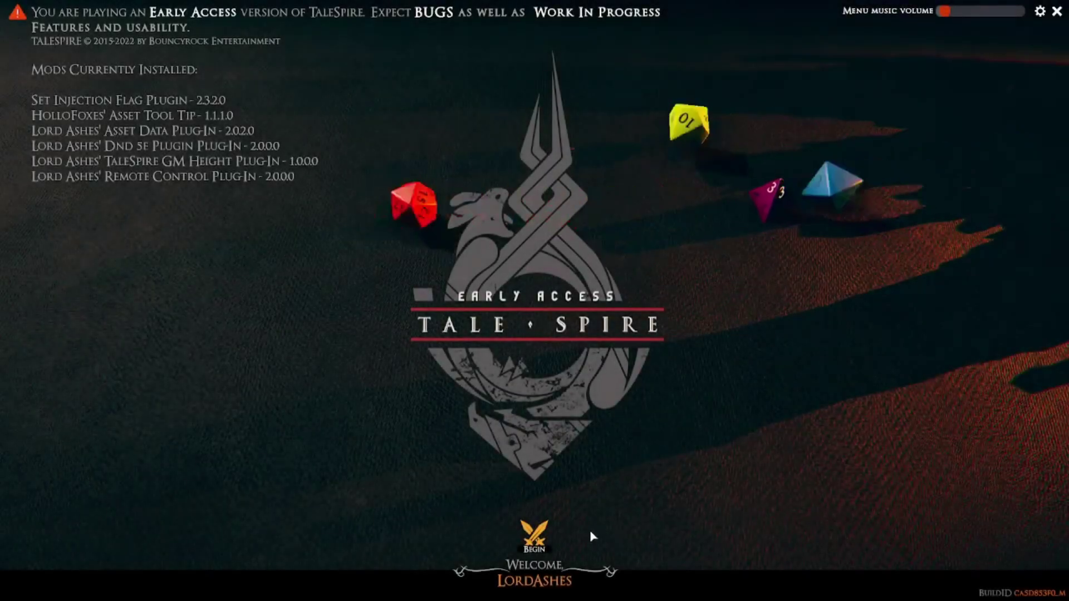
{"action": "left_click", "coordinate": [535, 537]}
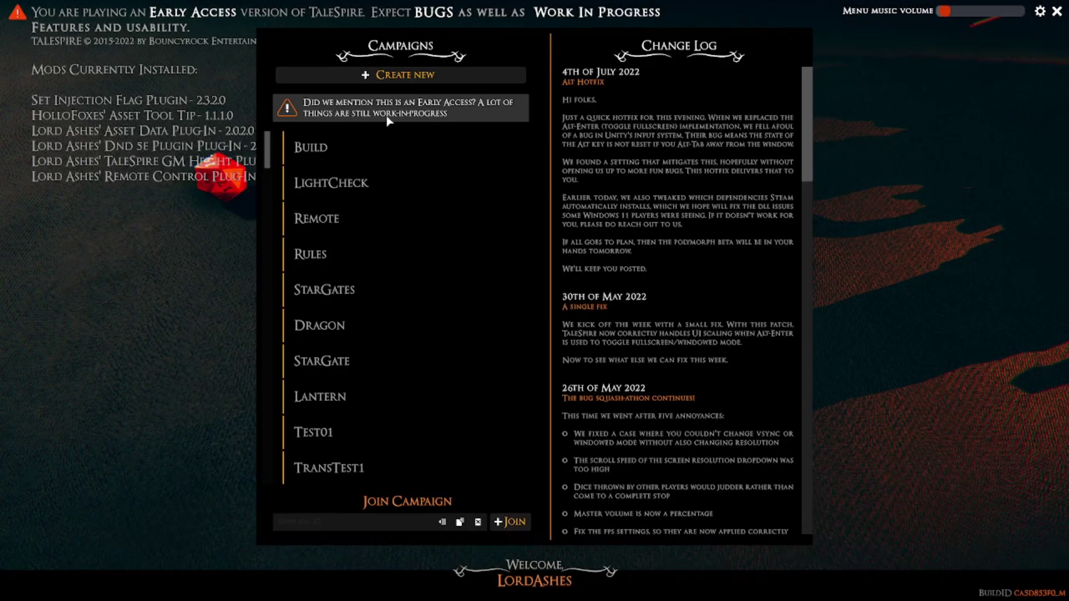
Create a new campaign named DonJon and open it
{"action": "left_click", "coordinate": [398, 74]}
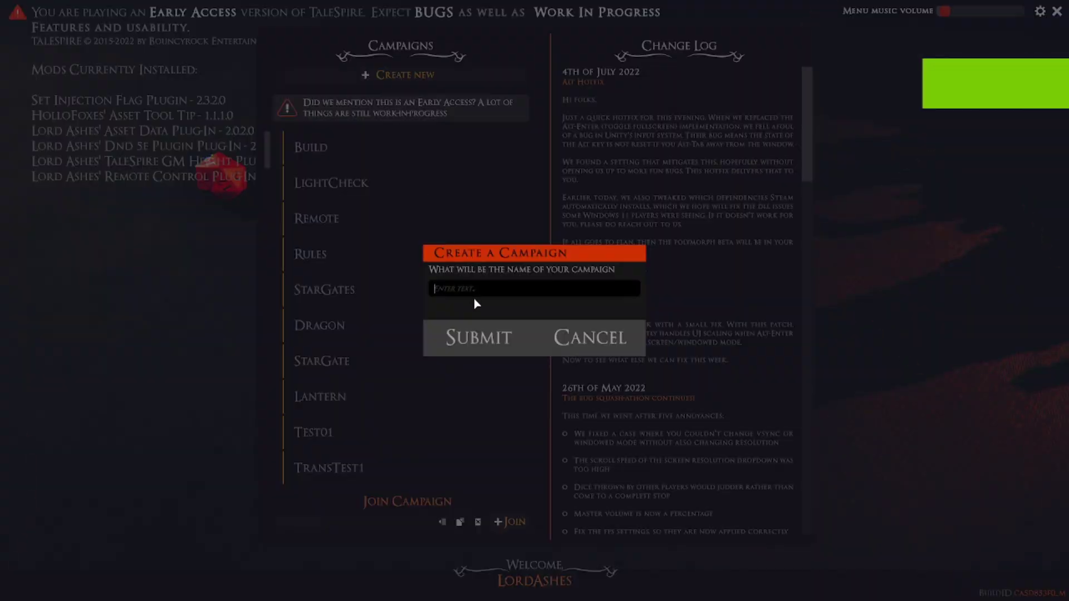
{"action": "type", "text": "DonJon"}
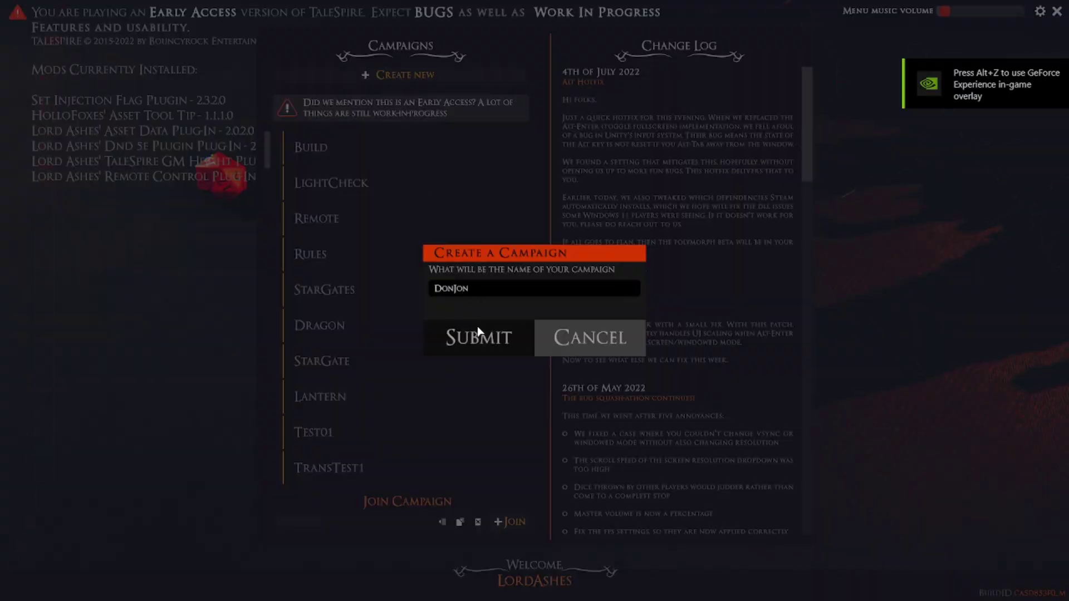
{"action": "left_click", "coordinate": [477, 332]}
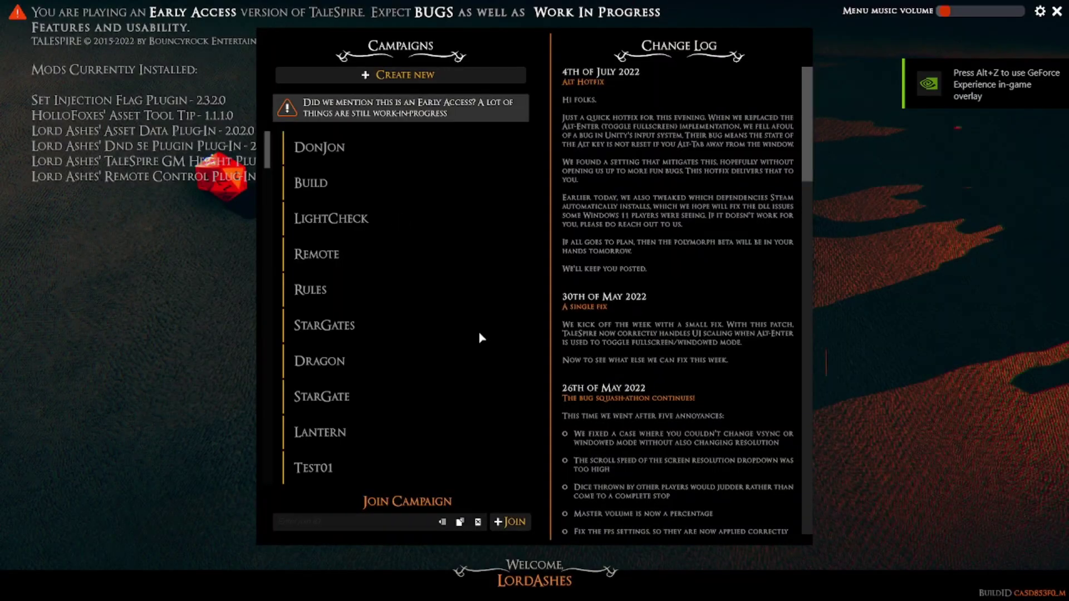
{"action": "left_click", "coordinate": [312, 147]}
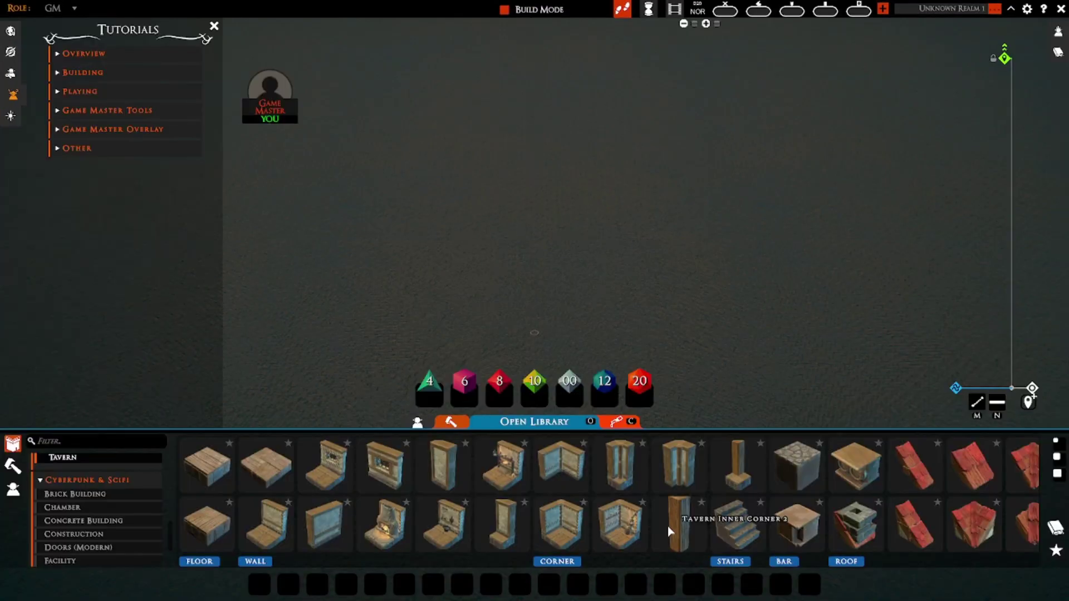
Hide the menus, enter build mode and bring the converted dungeon onto the empty board
{"action": "key", "text": "space"}
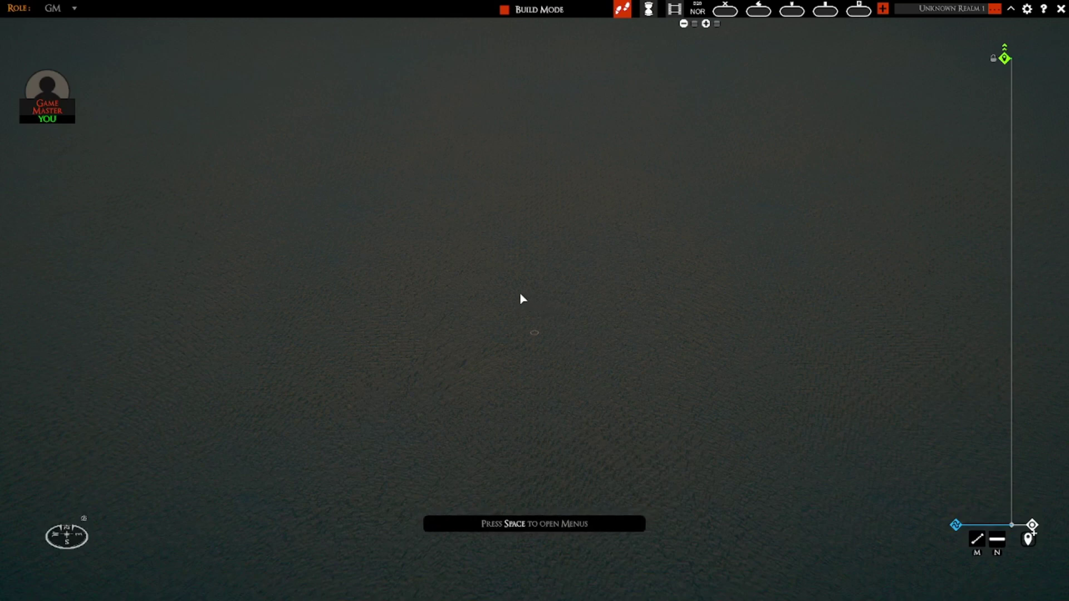
{"action": "key", "text": "b"}
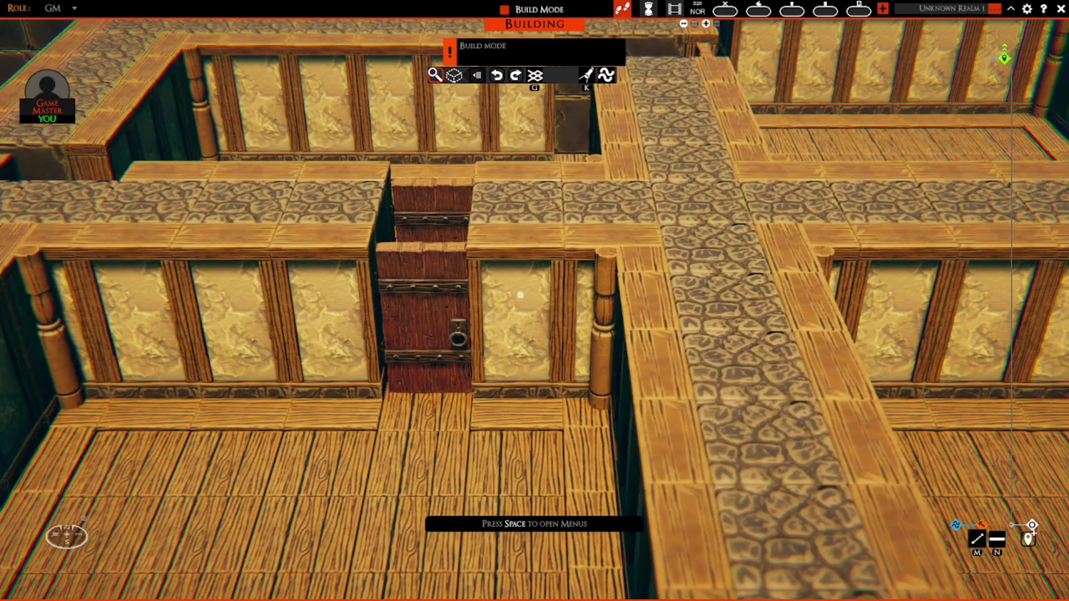
Examine the 3D dungeon from close up, from far away and from several angles, checking its rooms, doors and corridors
{"action": "scroll", "coordinate": [521, 295], "scroll_direction": "up", "scroll_amount": 3}
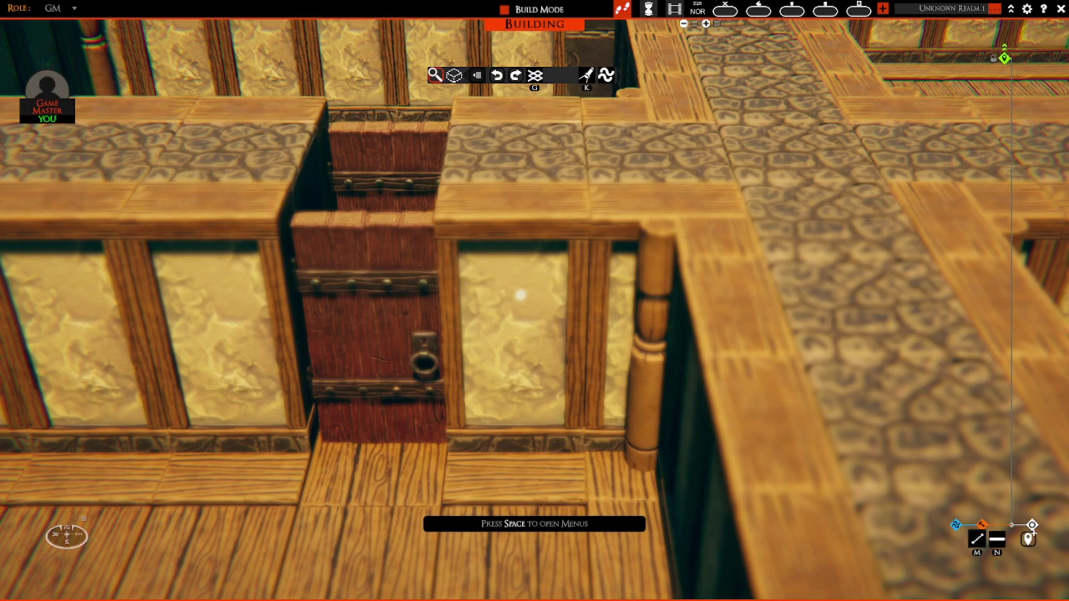
{"action": "scroll", "coordinate": [521, 295], "scroll_direction": "down", "scroll_amount": 3}
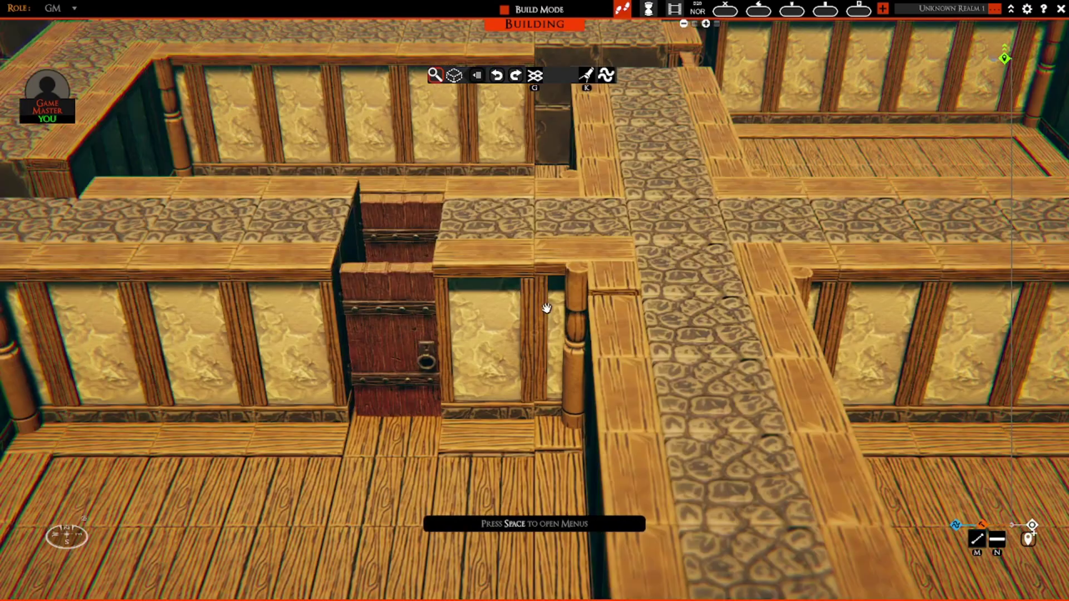
{"action": "scroll", "coordinate": [546, 308], "scroll_direction": "down", "scroll_amount": 8}
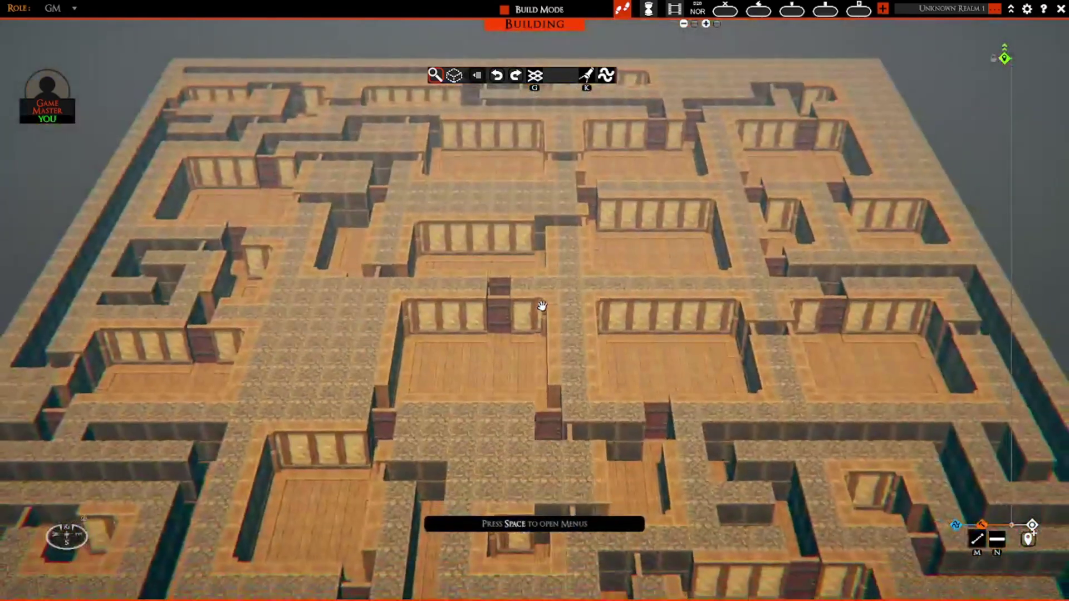
{"action": "scroll", "coordinate": [543, 300], "scroll_direction": "down", "scroll_amount": 5}
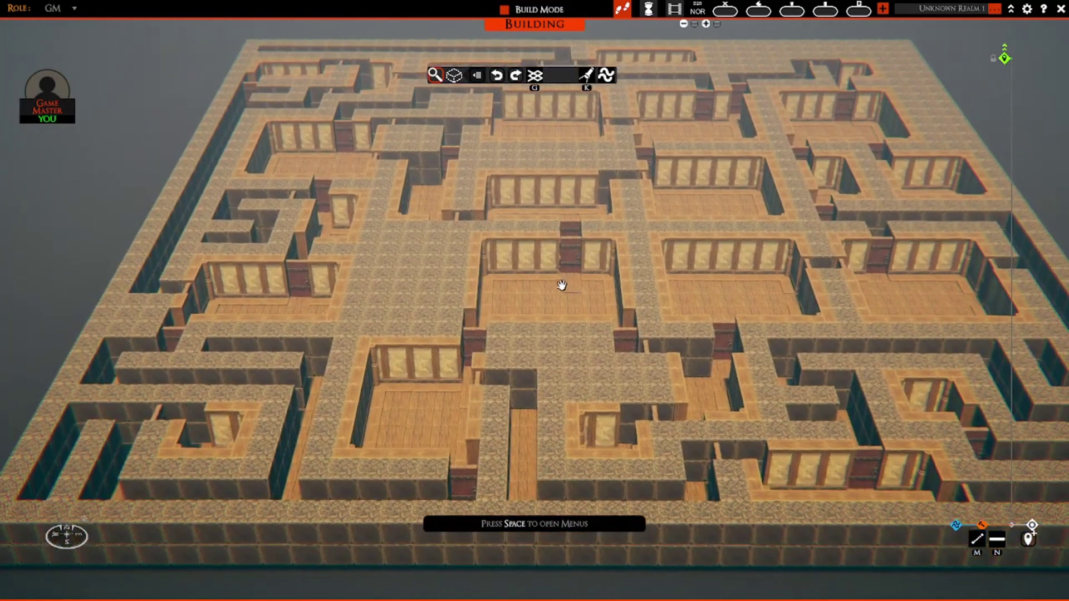
{"action": "scroll", "coordinate": [562, 286], "scroll_direction": "up", "scroll_amount": 5}
{"action": "left_click_drag", "start_coordinate": [509, 295], "coordinate": [583, 298]}
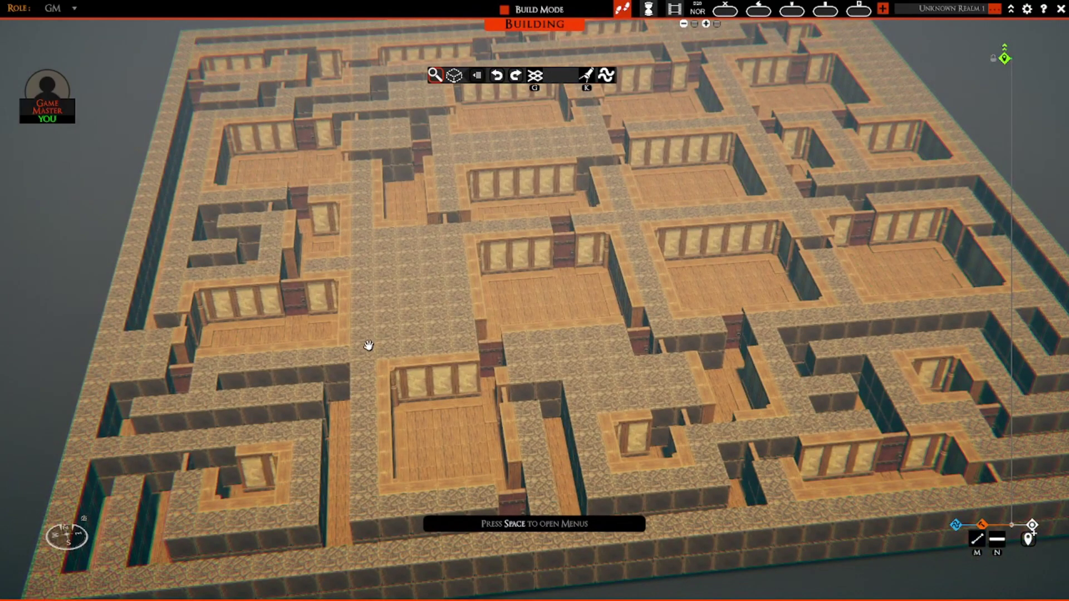
{"action": "left_click_drag", "start_coordinate": [368, 345], "coordinate": [362, 369]}
{"action": "left_click_drag", "start_coordinate": [355, 441], "coordinate": [394, 336]}
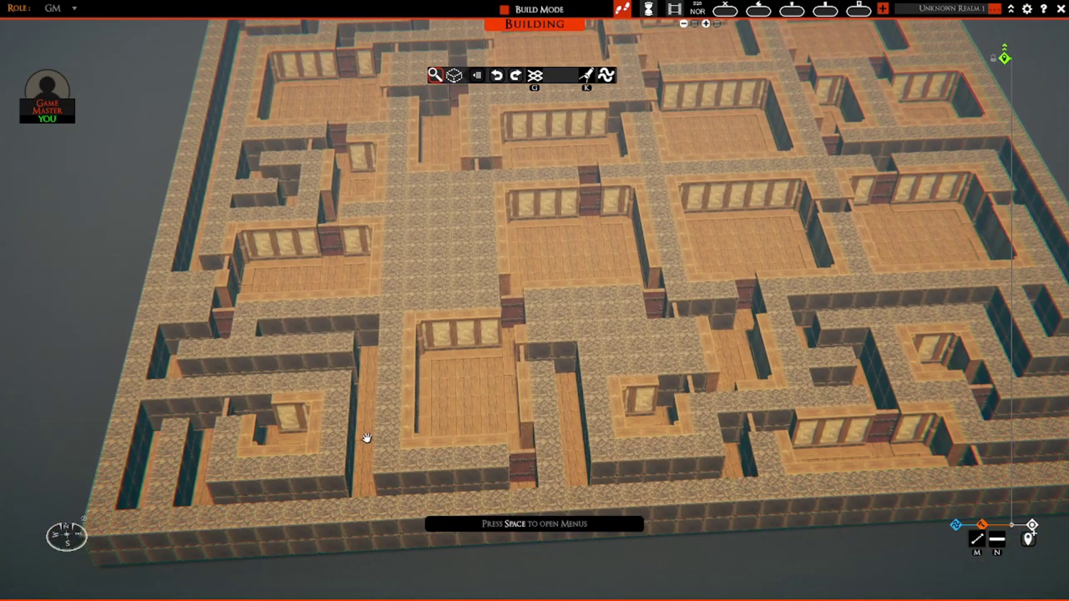
{"action": "left_click_drag", "start_coordinate": [377, 457], "coordinate": [369, 470]}
{"action": "left_click_drag", "start_coordinate": [382, 412], "coordinate": [382, 417]}
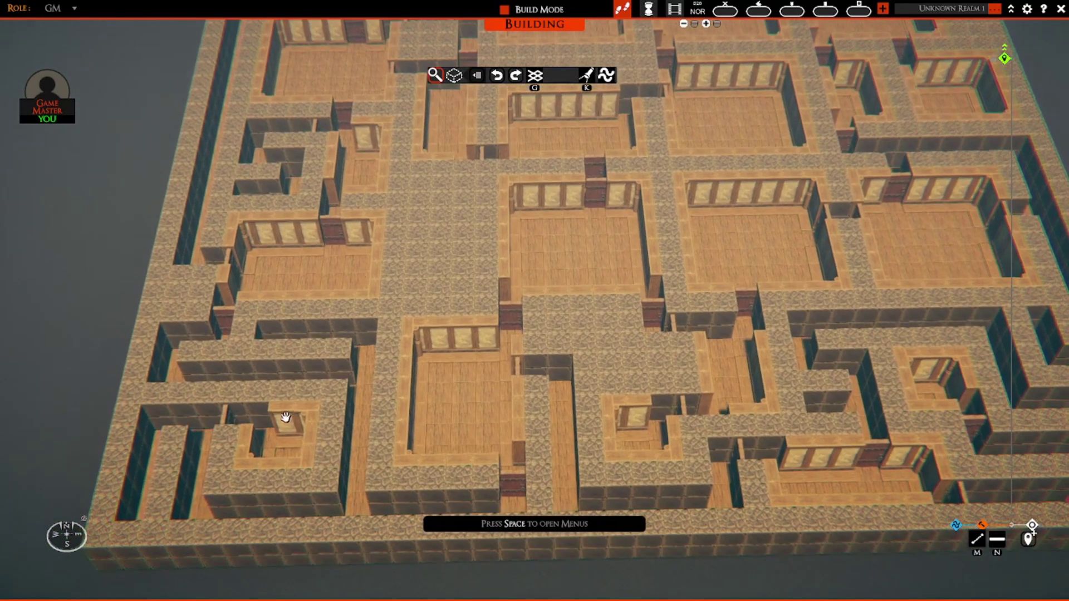
{"action": "left_click_drag", "start_coordinate": [450, 427], "coordinate": [328, 371]}
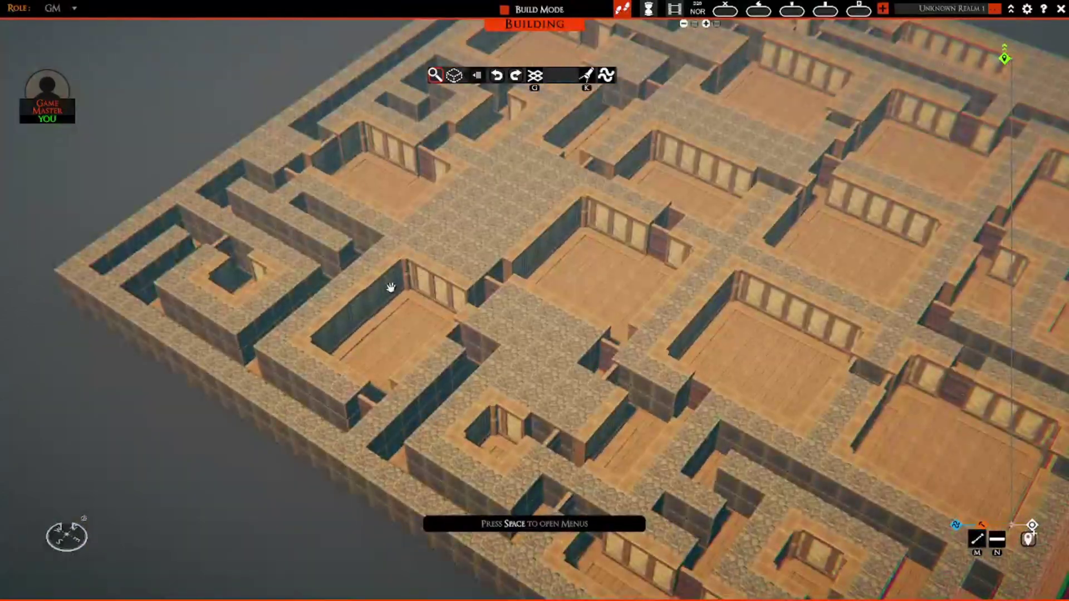
{"action": "left_click_drag", "start_coordinate": [456, 297], "coordinate": [537, 314]}
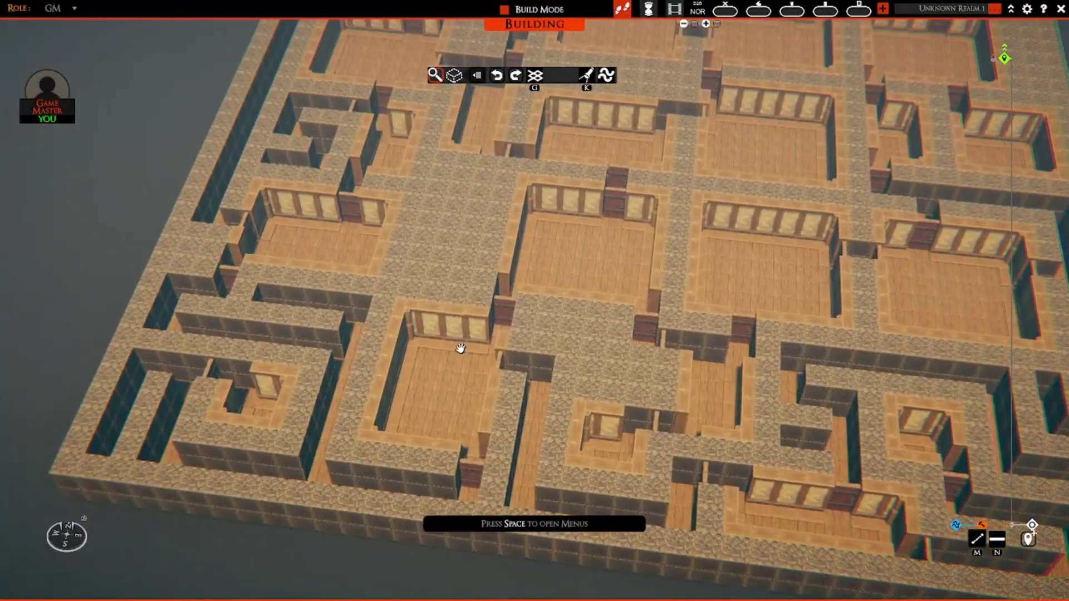
{"action": "left_click_drag", "start_coordinate": [592, 251], "coordinate": [486, 401]}
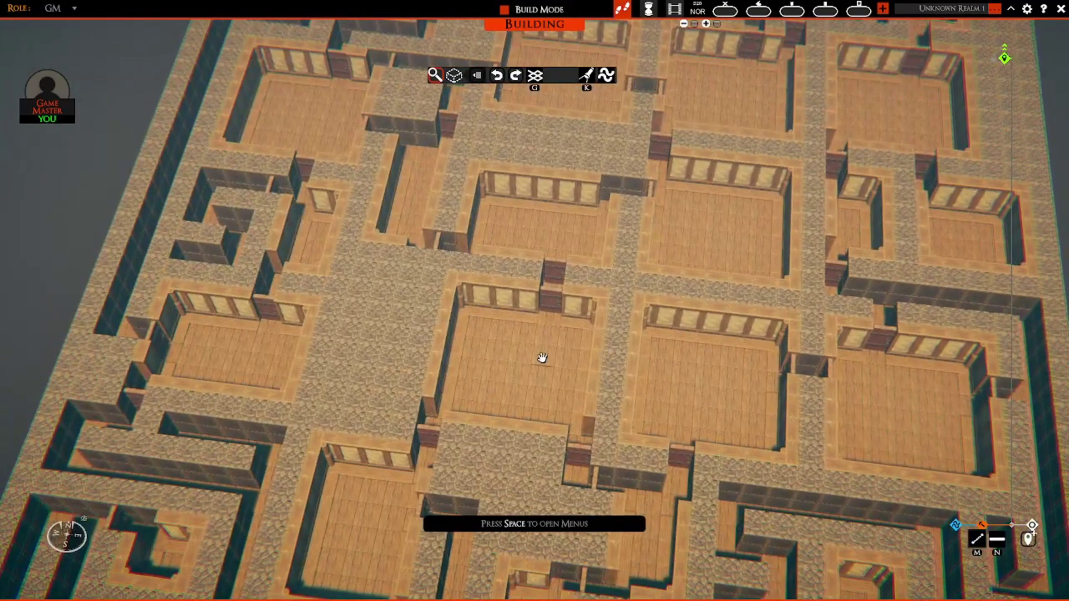
{"action": "left_click_drag", "start_coordinate": [540, 362], "coordinate": [429, 392]}
{"action": "left_click_drag", "start_coordinate": [525, 351], "coordinate": [558, 284]}
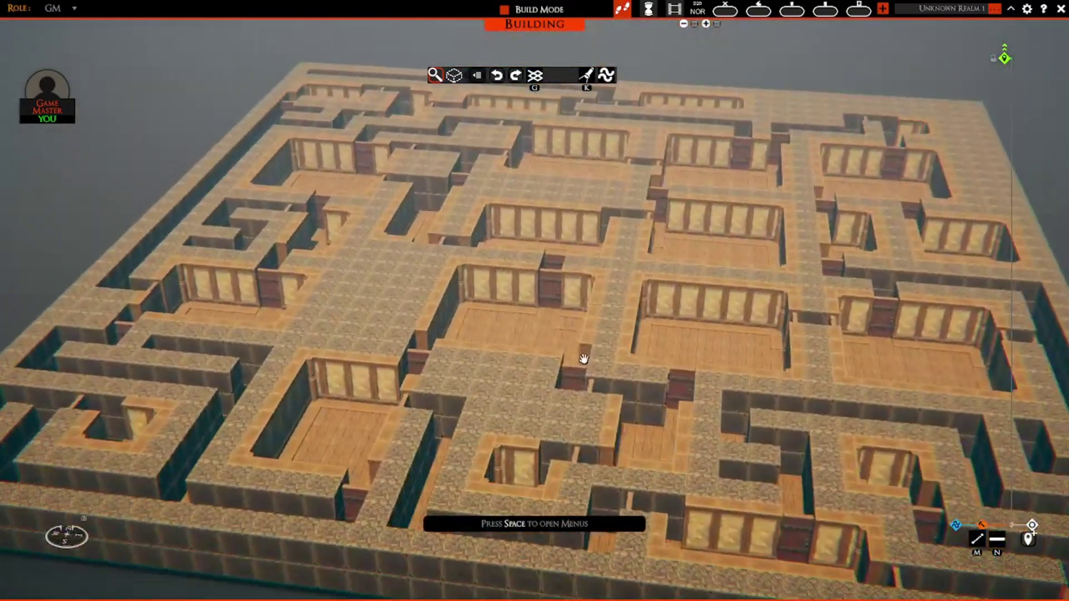
Review the finished dungeon's overall layout and outer walls from steeper and shallower oblique angles
{"action": "left_click_drag", "start_coordinate": [579, 353], "coordinate": [479, 315]}
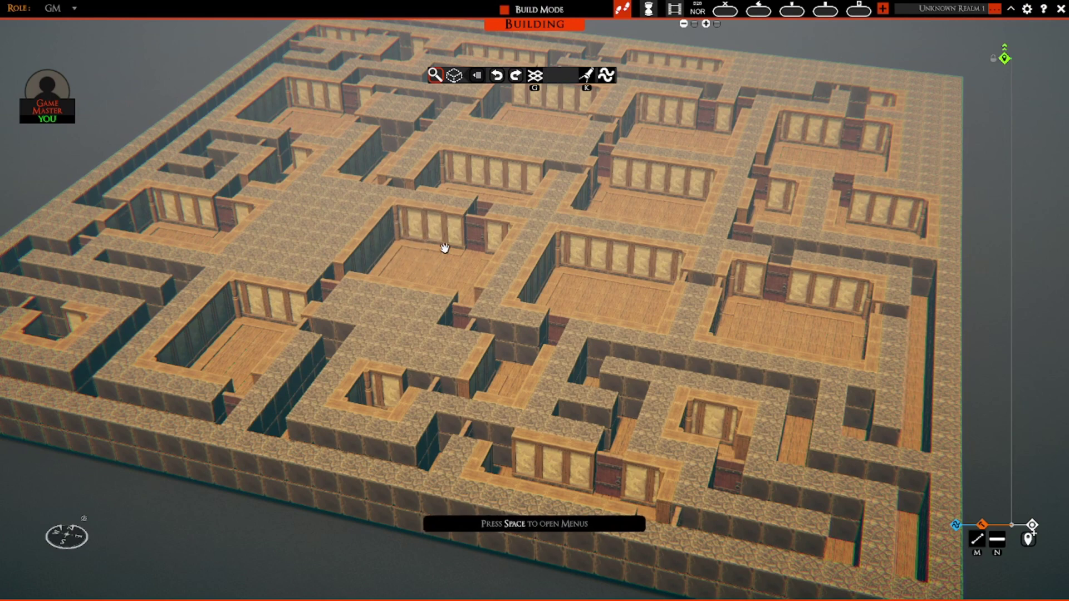
{"action": "left_click_drag", "start_coordinate": [626, 274], "coordinate": [652, 304]}
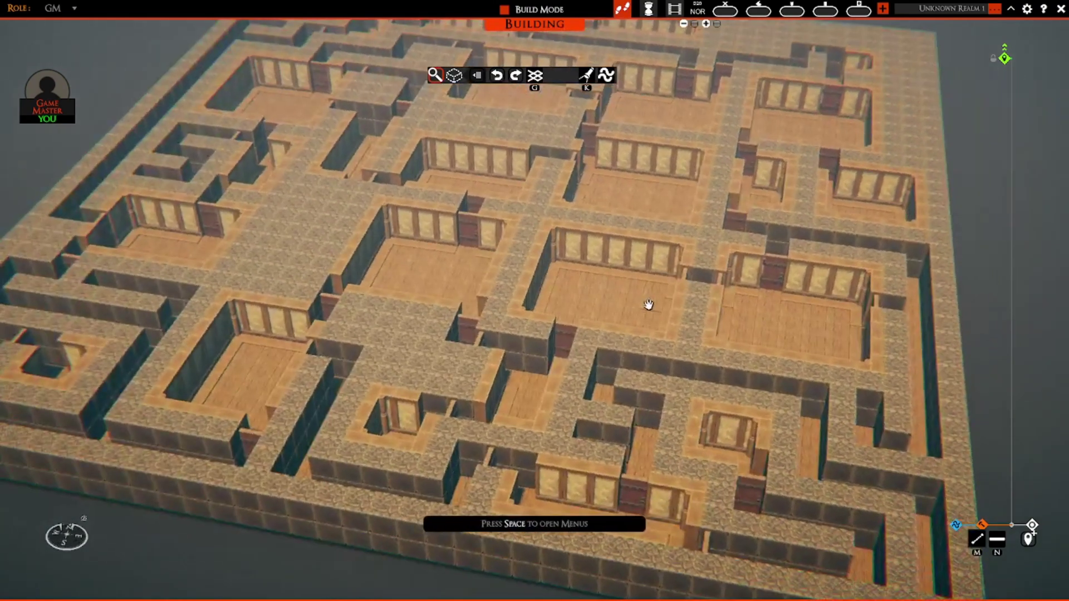
{"action": "left_click_drag", "start_coordinate": [573, 294], "coordinate": [620, 320]}
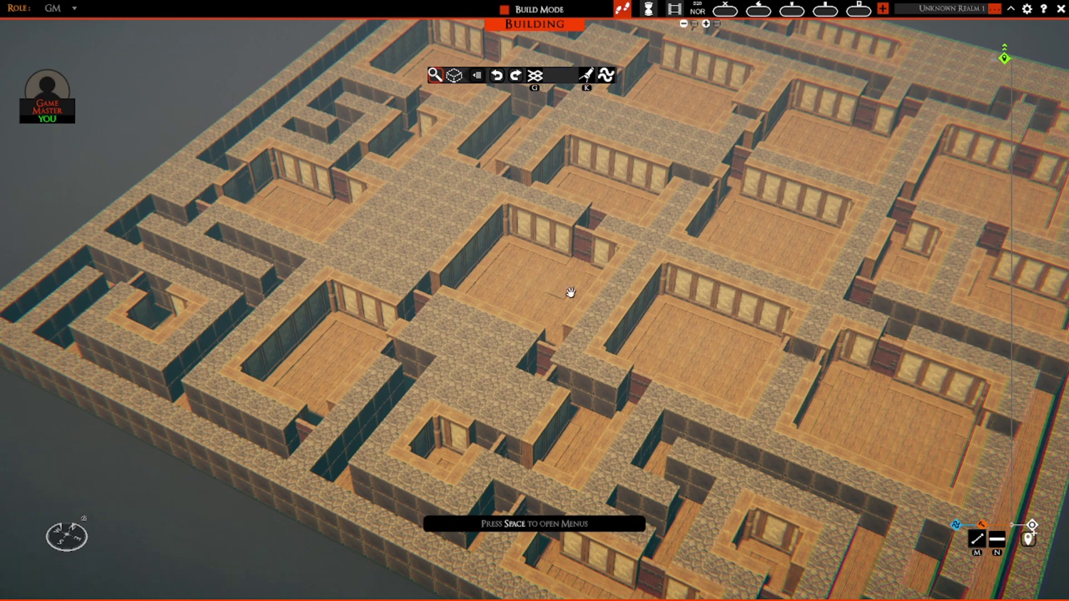
{"action": "left_click_drag", "start_coordinate": [625, 273], "coordinate": [537, 266]}
{"action": "scroll", "coordinate": [537, 266], "scroll_direction": "down", "scroll_amount": 3}
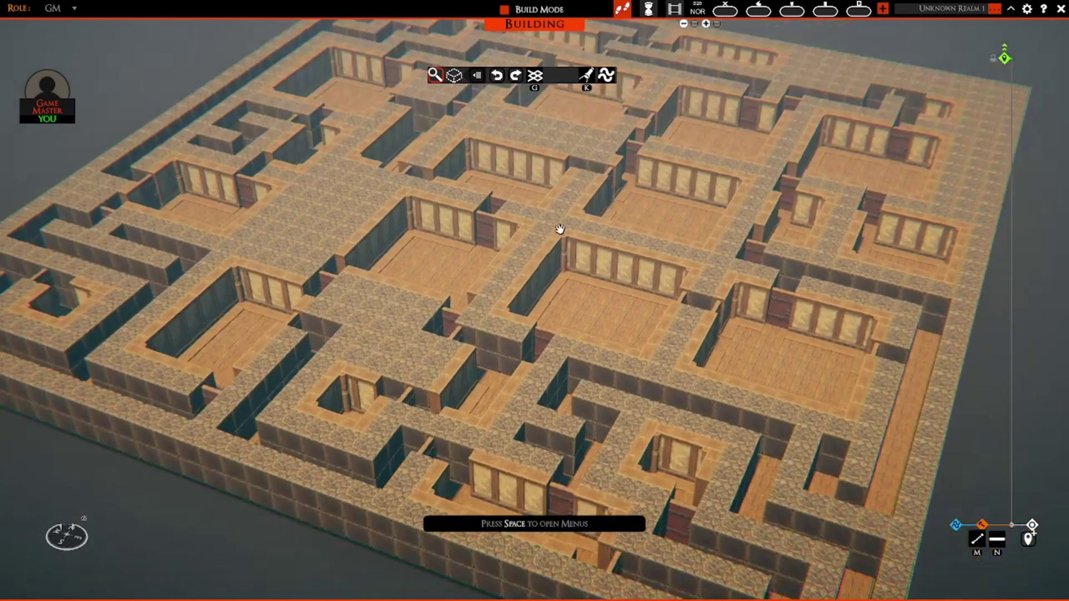
{"action": "scroll", "coordinate": [575, 210], "scroll_direction": "down", "scroll_amount": 2}
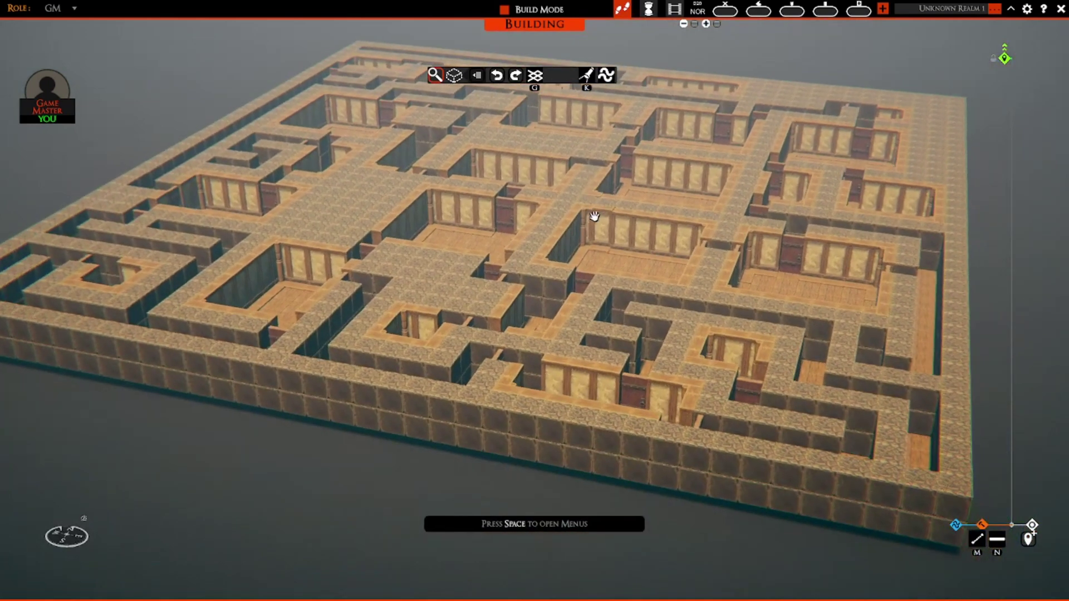
{"action": "scroll", "coordinate": [606, 218], "scroll_direction": "up", "scroll_amount": 2}
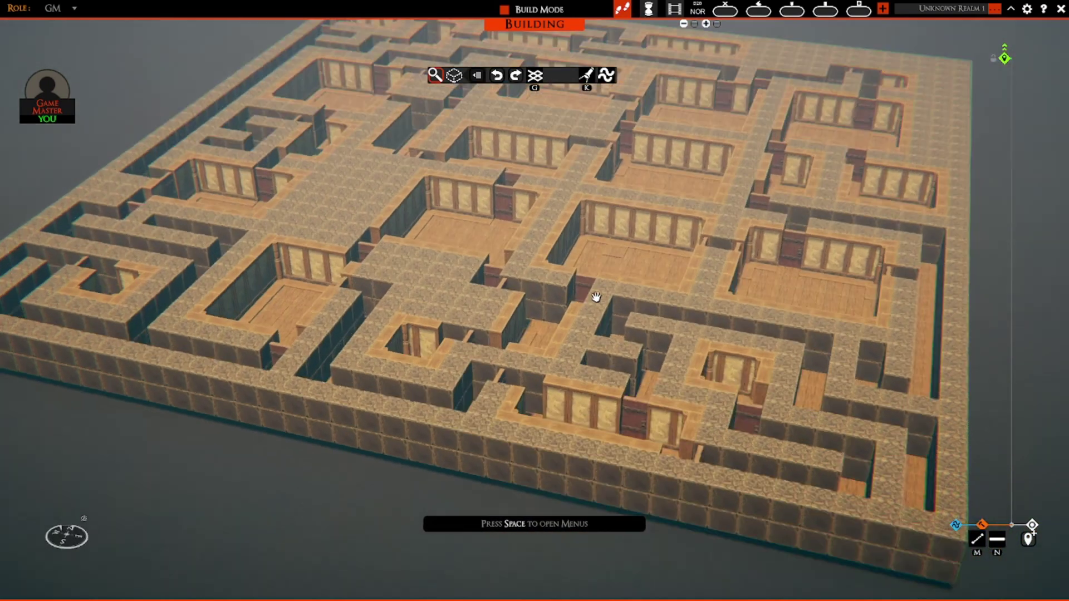
{"action": "left_click_drag", "start_coordinate": [590, 309], "coordinate": [601, 258]}
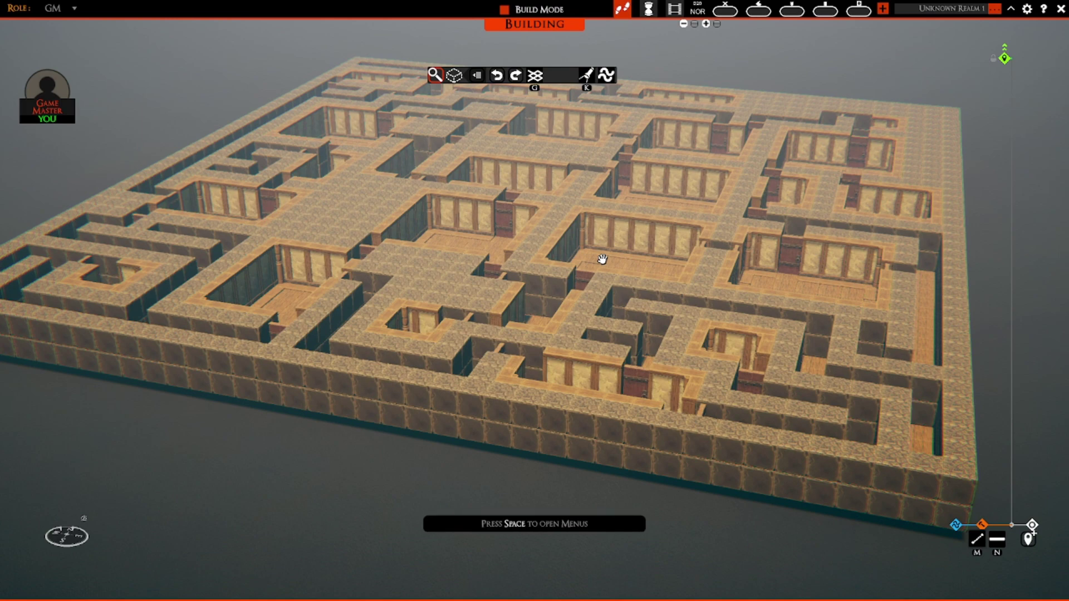
{"action": "scroll", "coordinate": [579, 270], "scroll_direction": "up", "scroll_amount": 3}
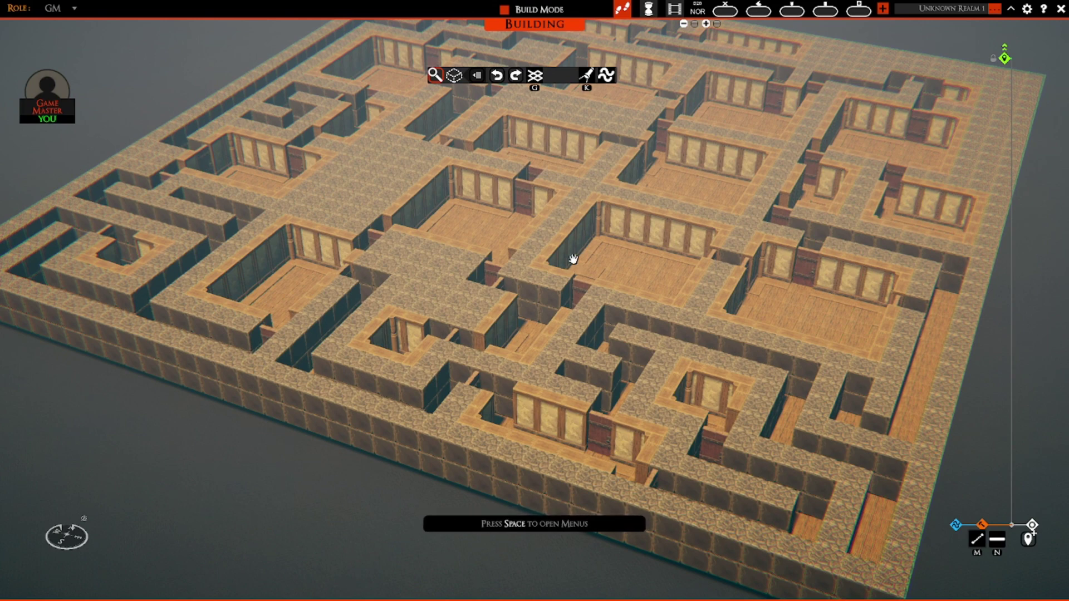
{"action": "left_click_drag", "start_coordinate": [561, 246], "coordinate": [583, 278]}
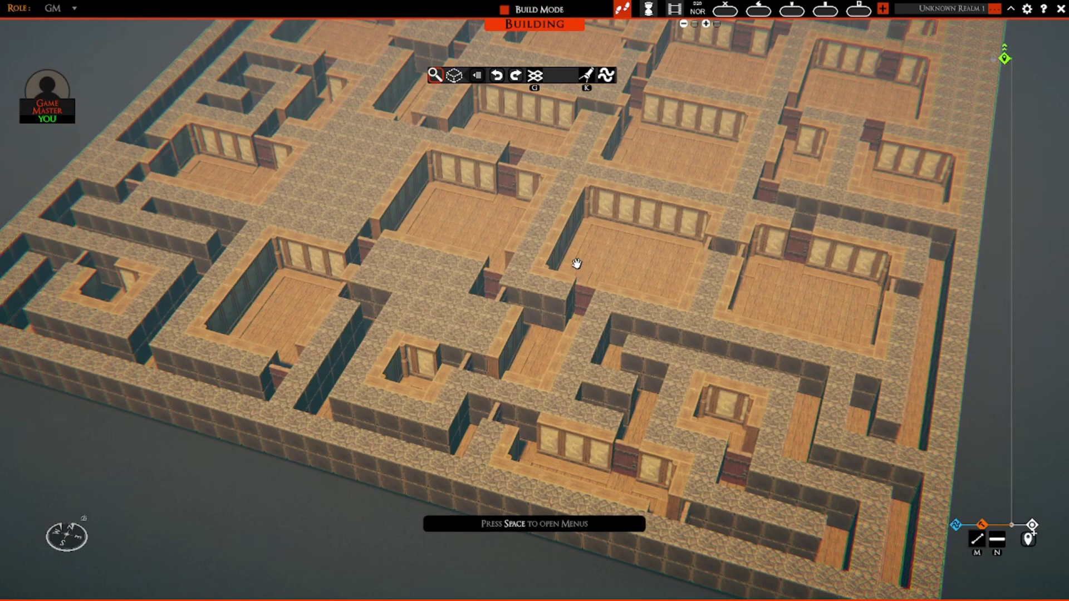
Inspect the arrangement of rooms, doors and corridors from nearly overhead and from a lower angle on the opposite side
{"action": "left_click_drag", "start_coordinate": [575, 265], "coordinate": [634, 362]}
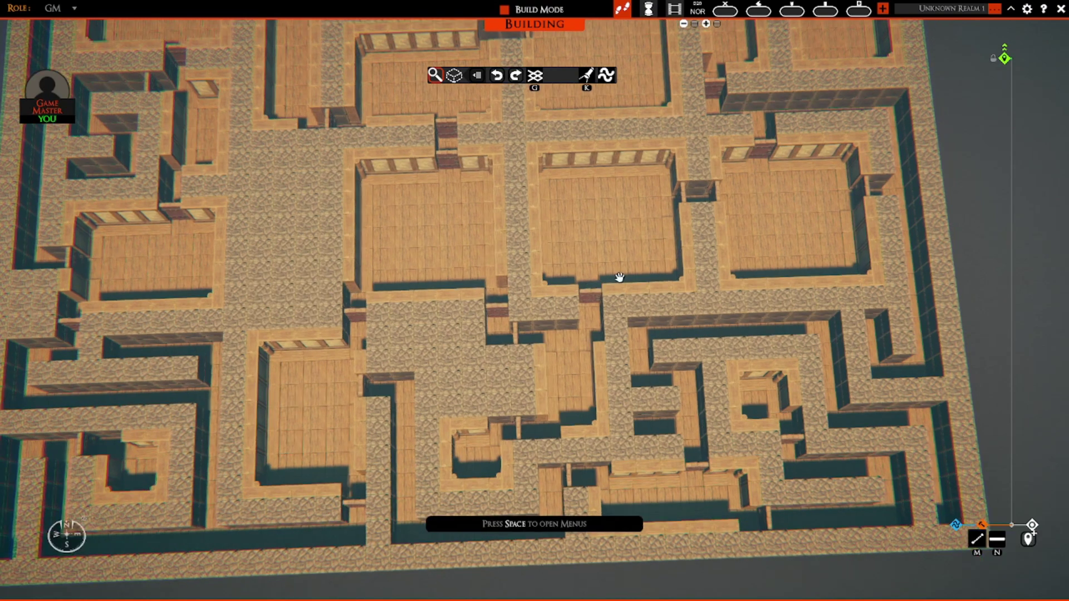
{"action": "left_click_drag", "start_coordinate": [620, 279], "coordinate": [529, 303]}
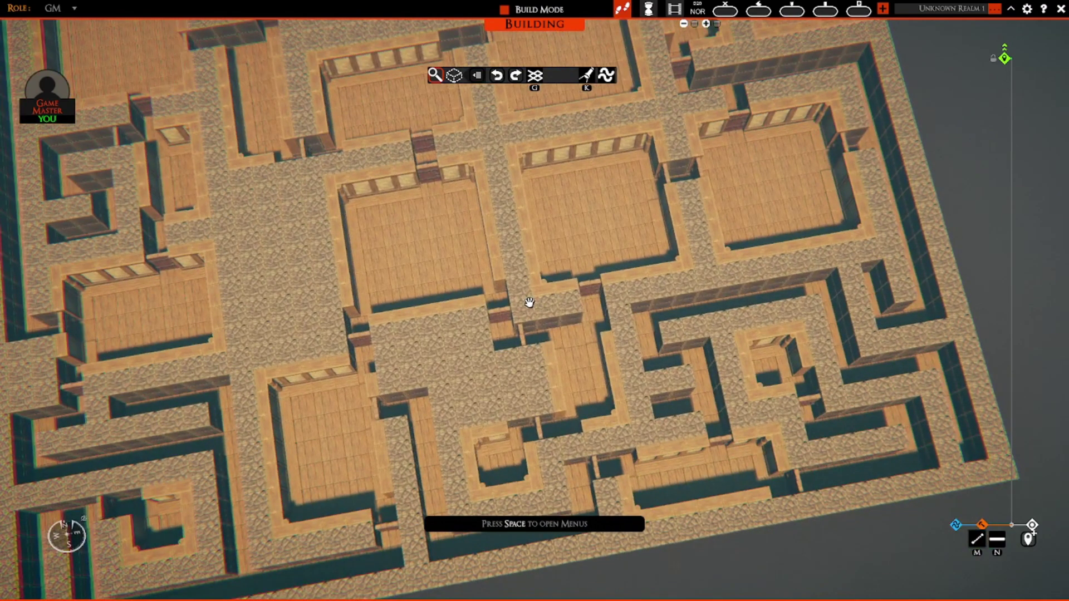
{"action": "left_click_drag", "start_coordinate": [537, 291], "coordinate": [556, 194]}
{"action": "scroll", "coordinate": [556, 193], "scroll_direction": "down", "scroll_amount": 2}
{"action": "scroll", "coordinate": [573, 222], "scroll_direction": "up", "scroll_amount": 3}
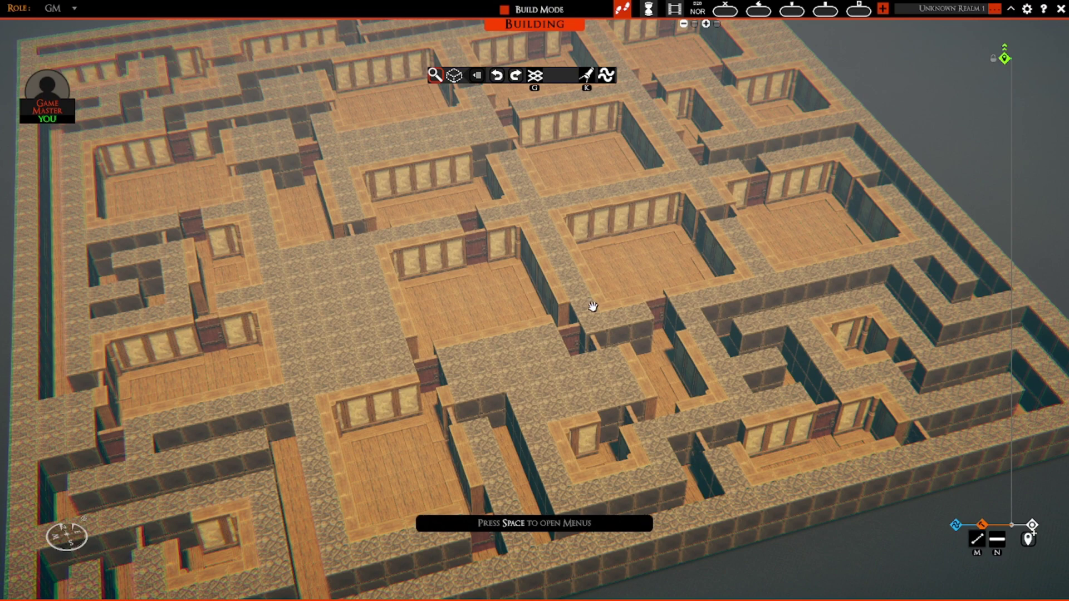
{"action": "scroll", "coordinate": [590, 311], "scroll_direction": "up", "scroll_amount": 4}
{"action": "scroll", "coordinate": [552, 375], "scroll_direction": "up", "scroll_amount": 2}
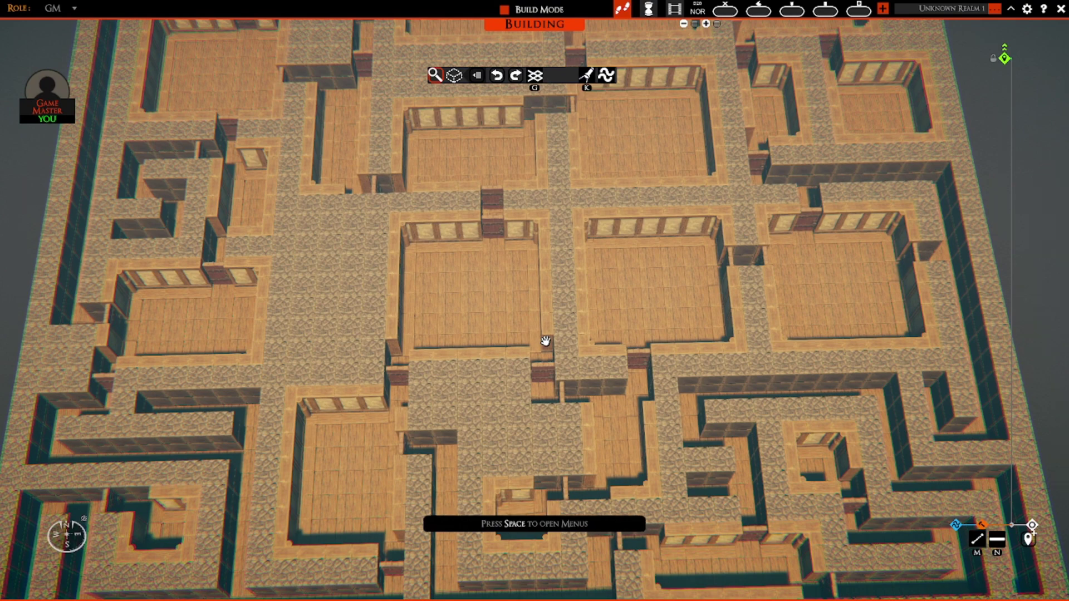
{"action": "left_click_drag", "start_coordinate": [545, 317], "coordinate": [489, 306]}
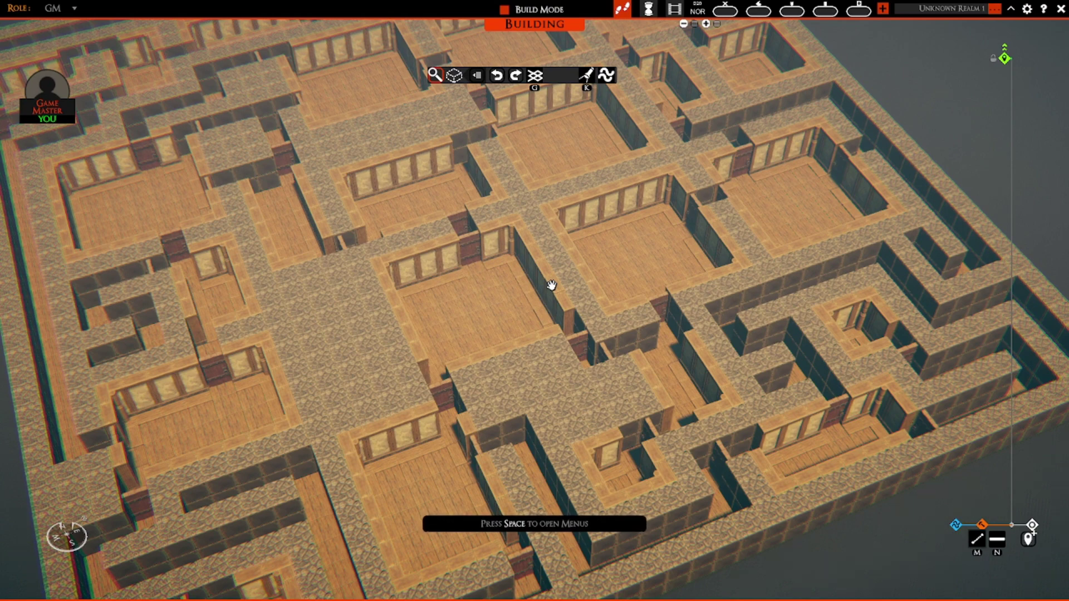
{"action": "scroll", "coordinate": [551, 284], "scroll_direction": "down", "scroll_amount": 5}
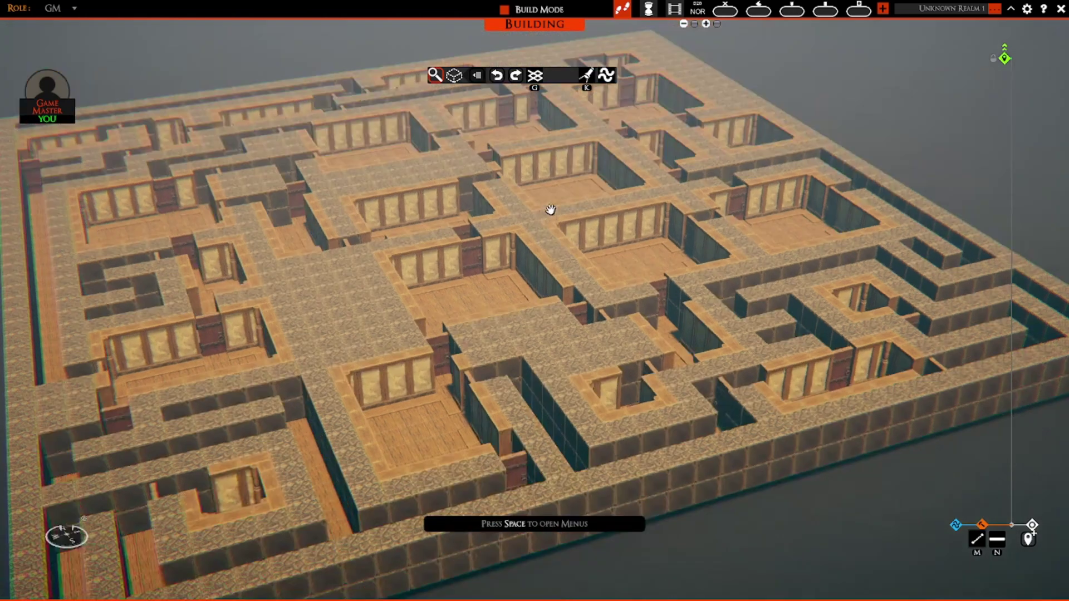
{"action": "scroll", "coordinate": [550, 209], "scroll_direction": "up", "scroll_amount": 3}
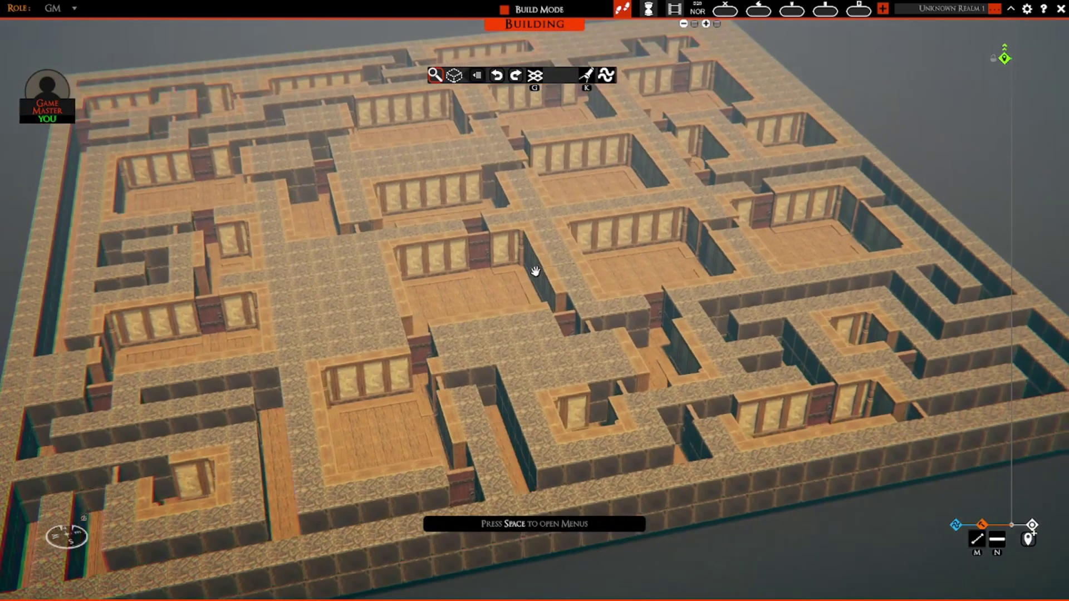
{"action": "scroll", "coordinate": [534, 271], "scroll_direction": "up", "scroll_amount": 1}
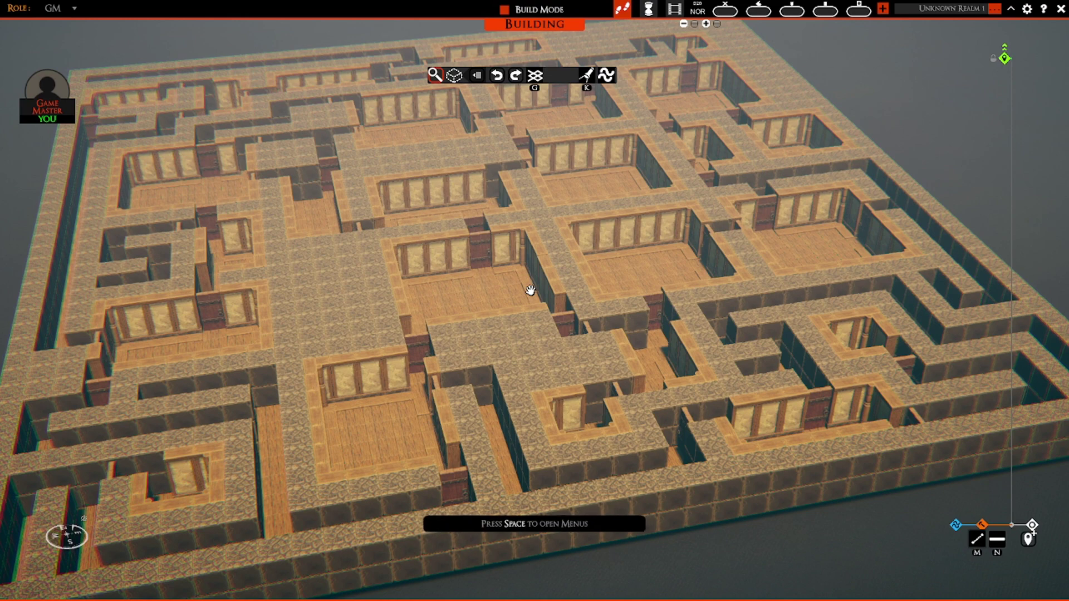
{"action": "mouse_move", "coordinate": [530, 291]}
{"action": "left_mouse_down"}
{"action": "mouse_move", "coordinate": [530, 308]}
{"action": "mouse_move", "coordinate": [552, 305]}
{"action": "mouse_move", "coordinate": [546, 282]}
{"action": "left_mouse_up"}
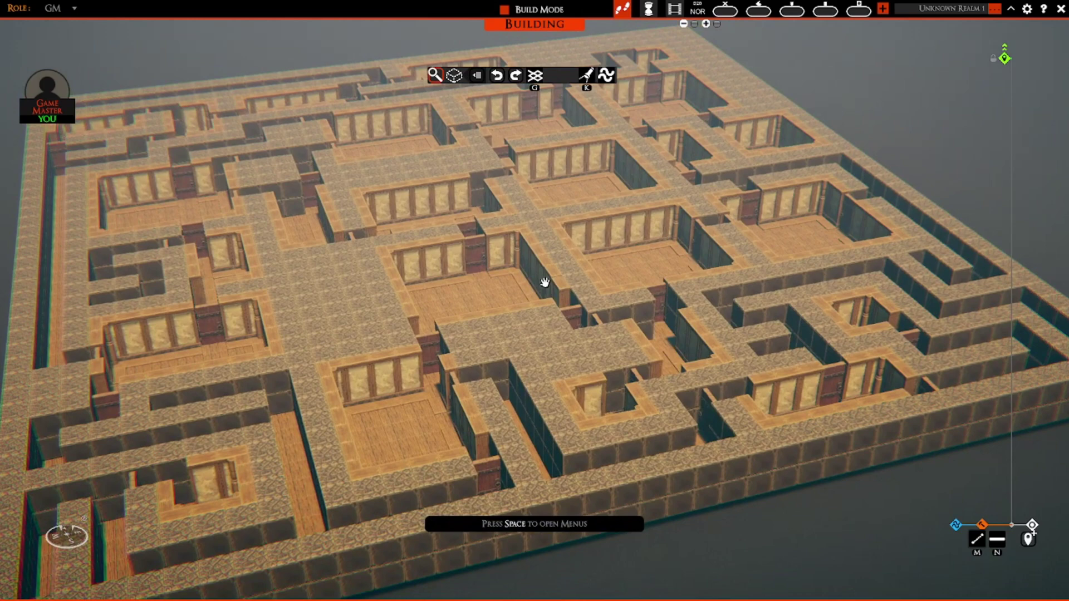